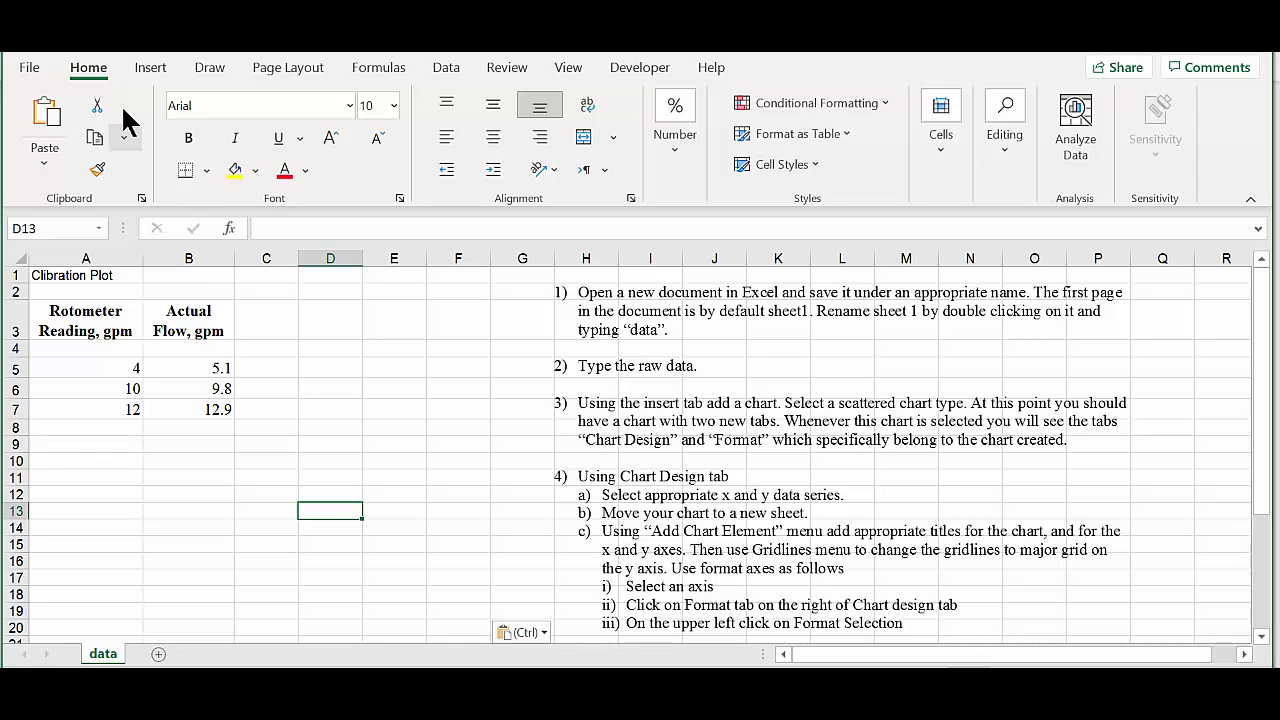
Step: Insert an empty markers-only scatter chart on the data sheet and move it over the data columns
click(150, 68)
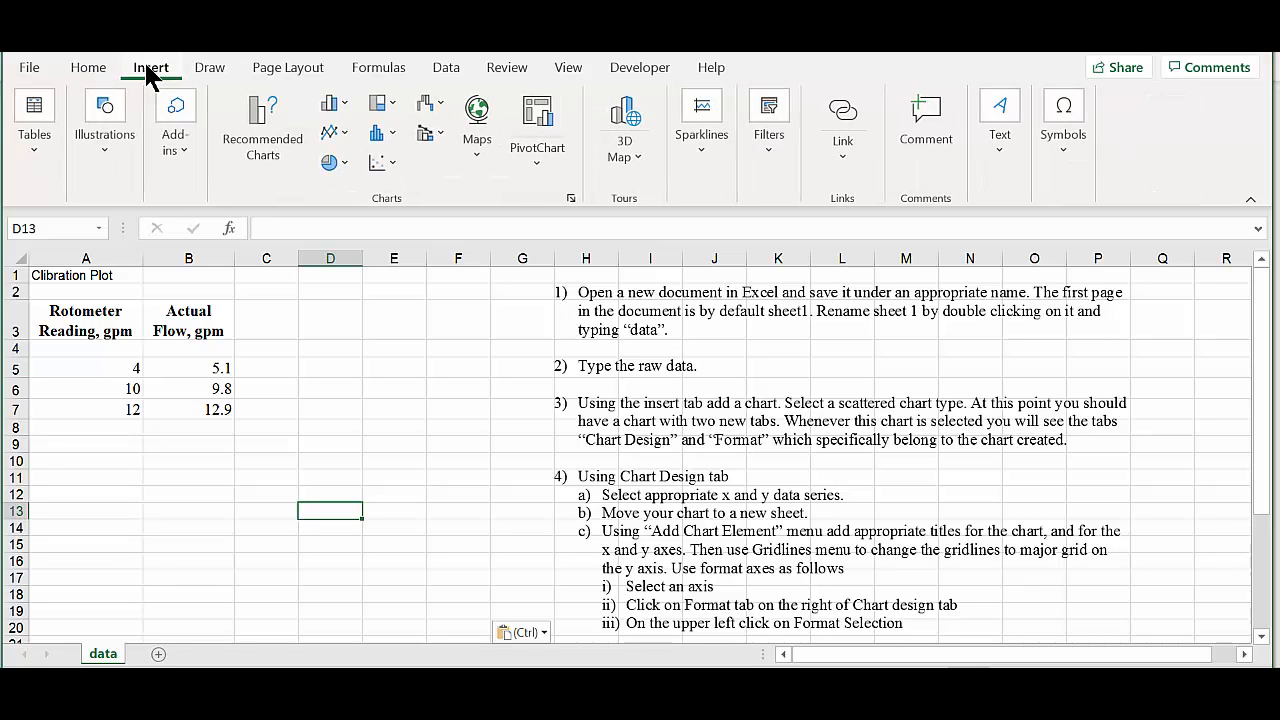
click(391, 166)
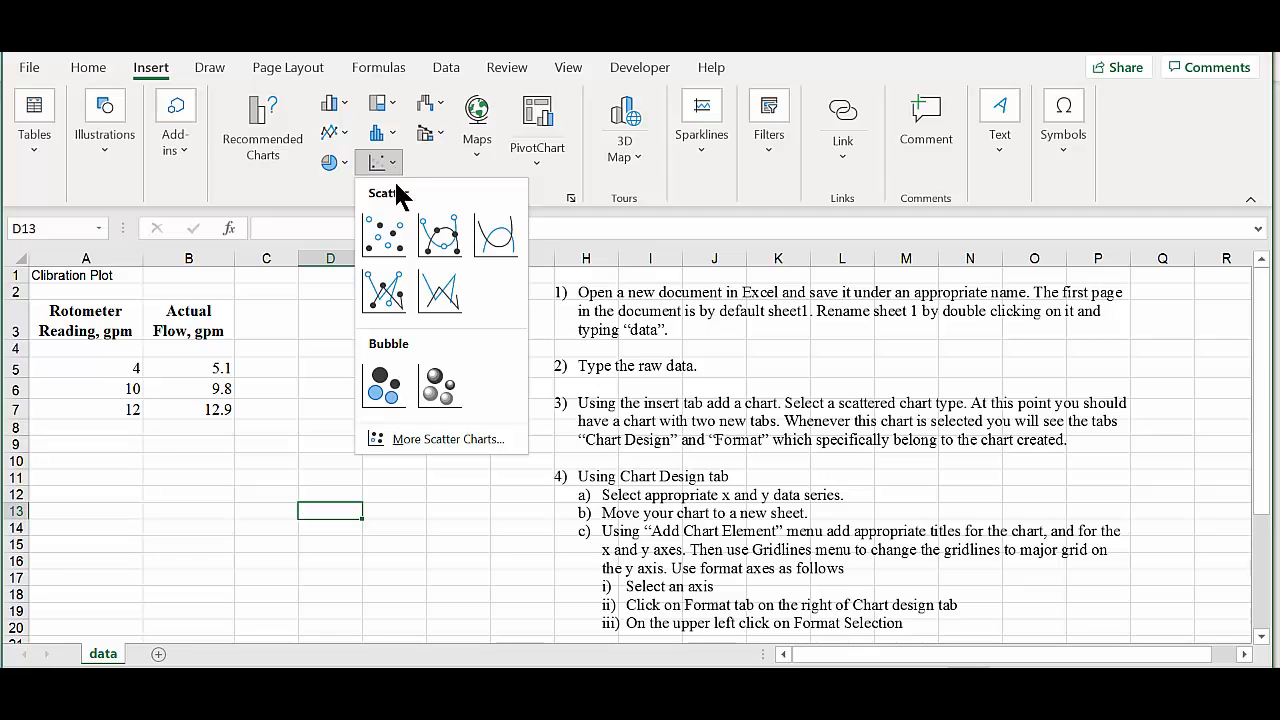
click(384, 234)
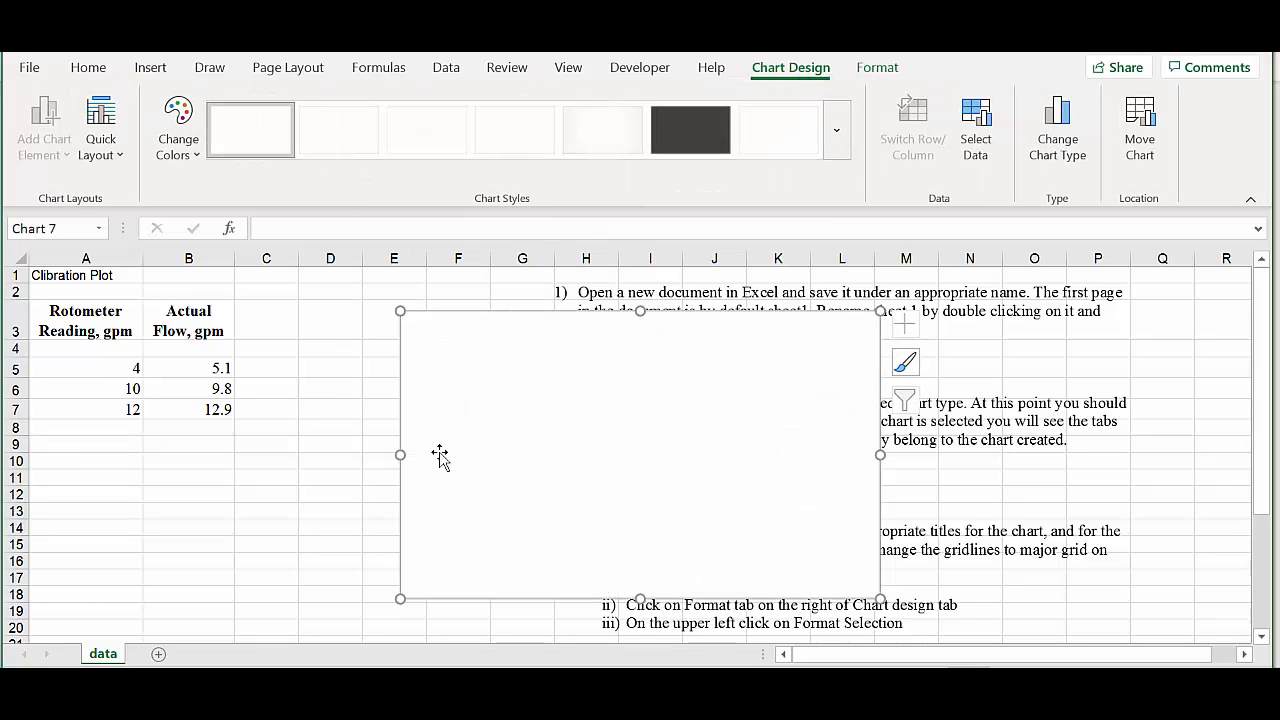
drag(437, 451, 115, 466)
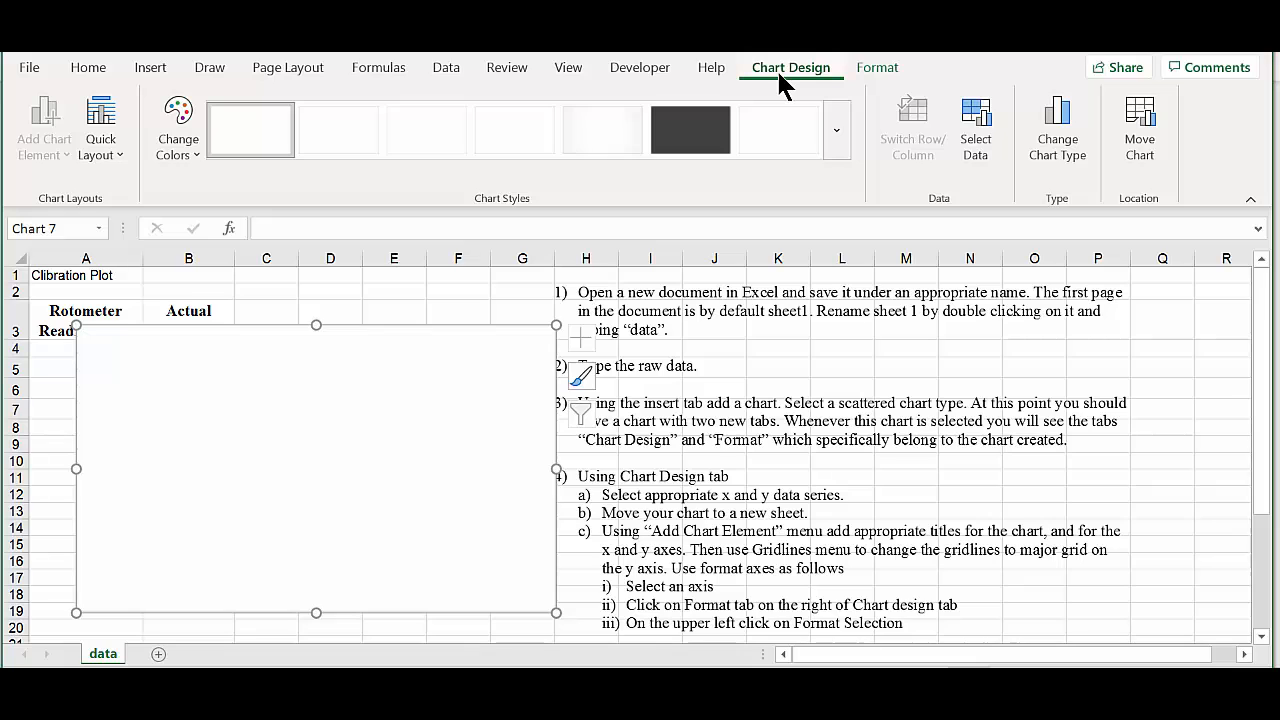
click(880, 68)
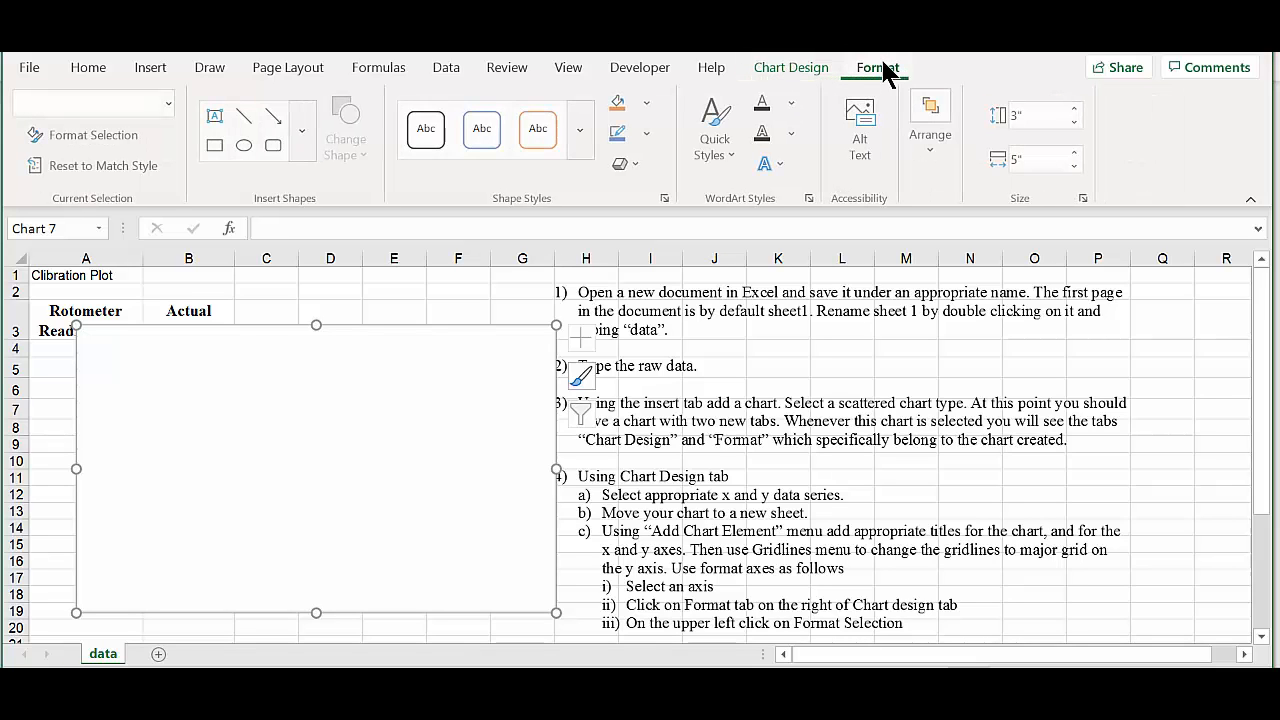
click(787, 70)
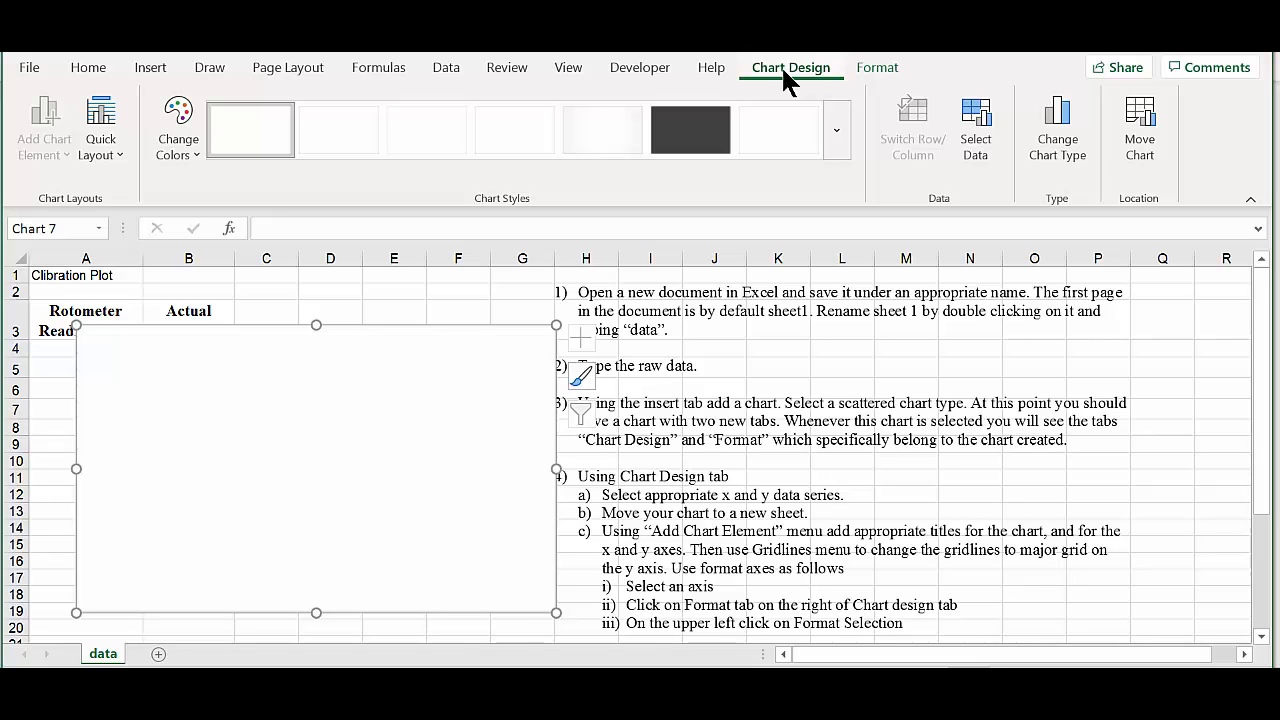
click(483, 302)
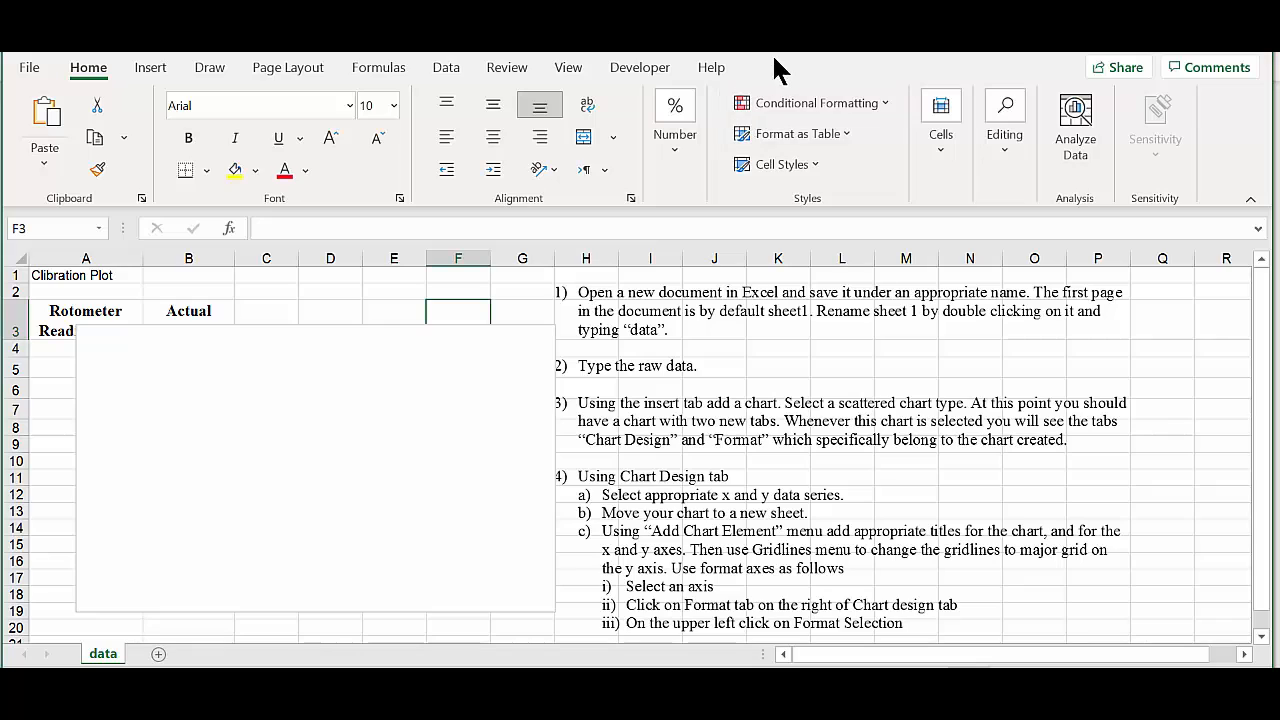
Step: Add a data series to the empty scatter chart with the rotometer readings in A5:A7 as X values
click(277, 447)
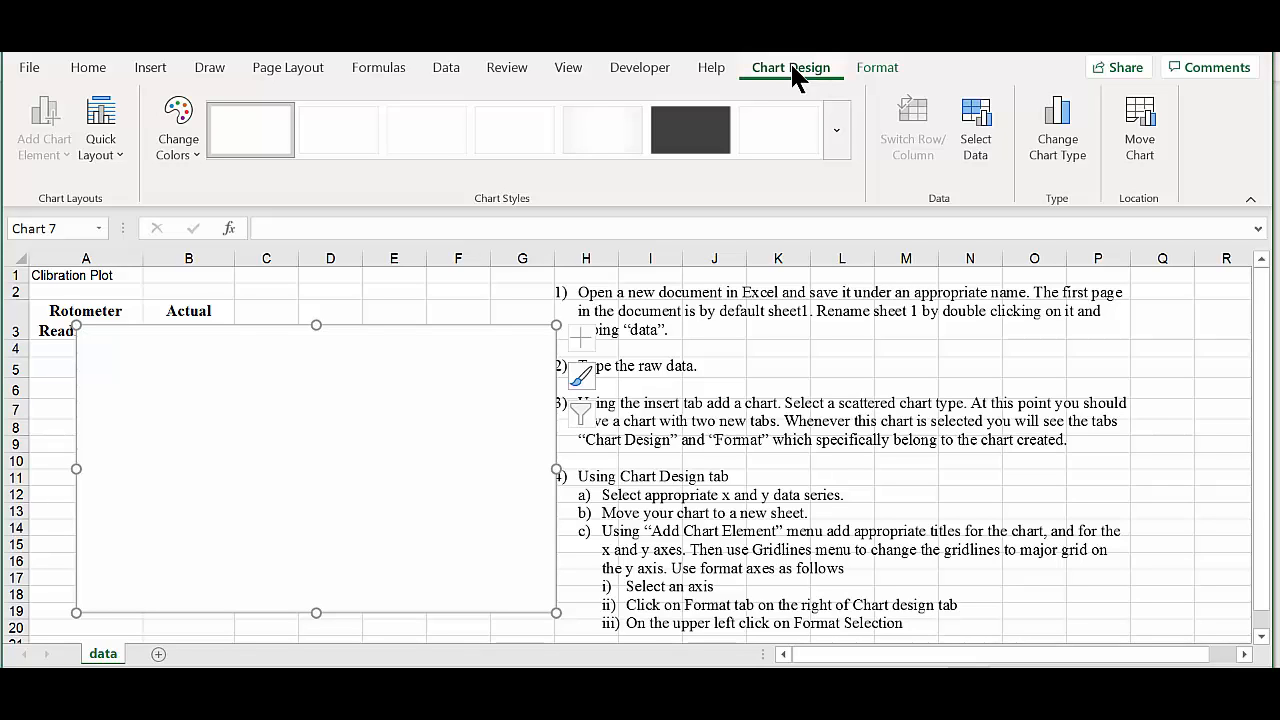
click(977, 142)
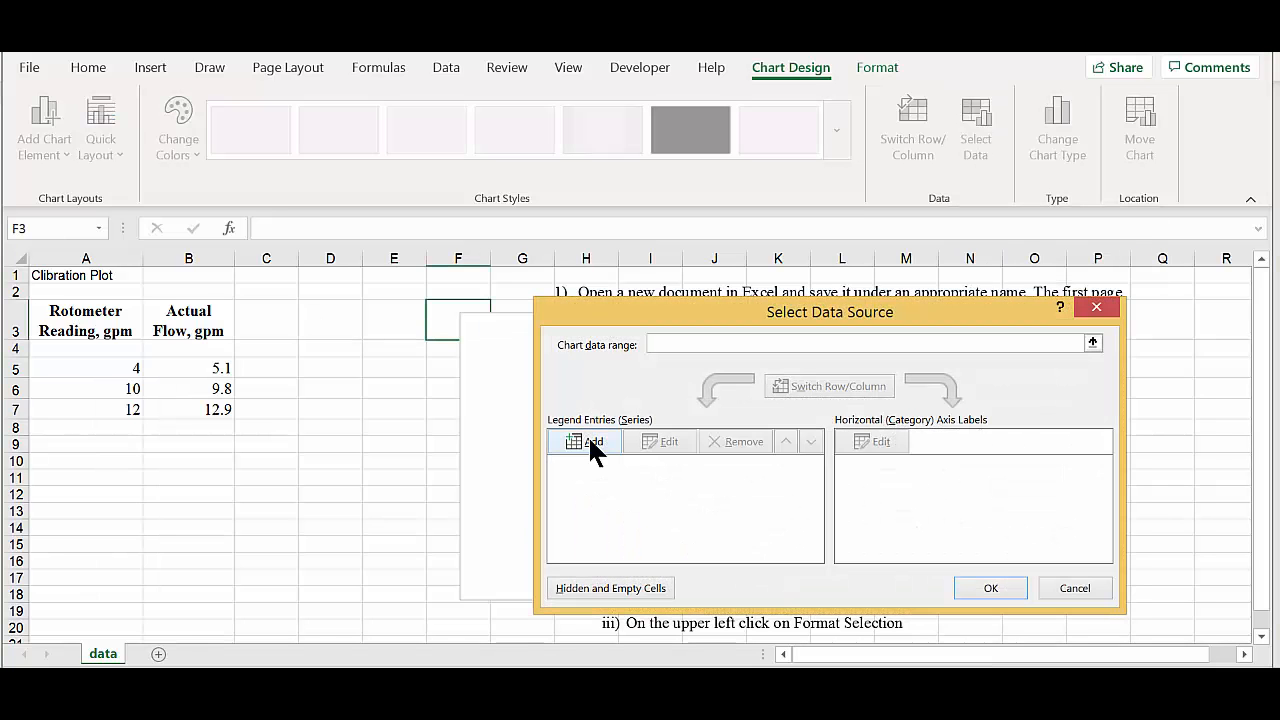
click(590, 442)
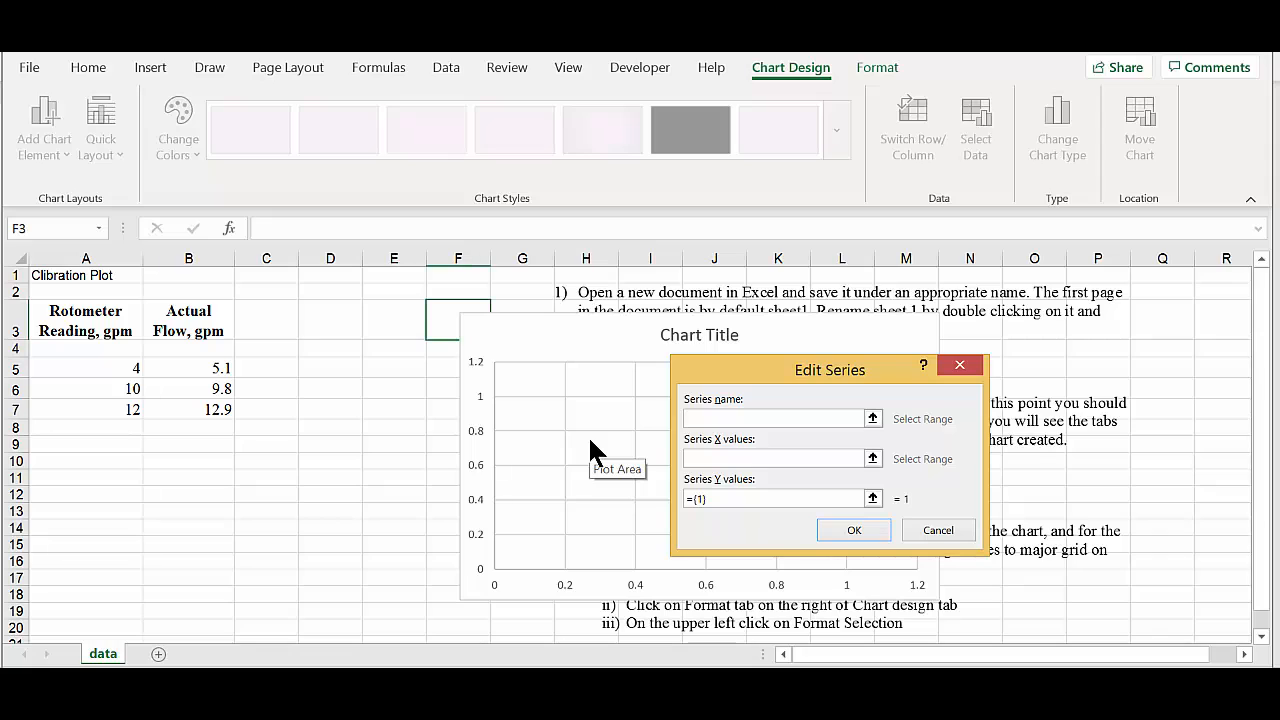
click(874, 459)
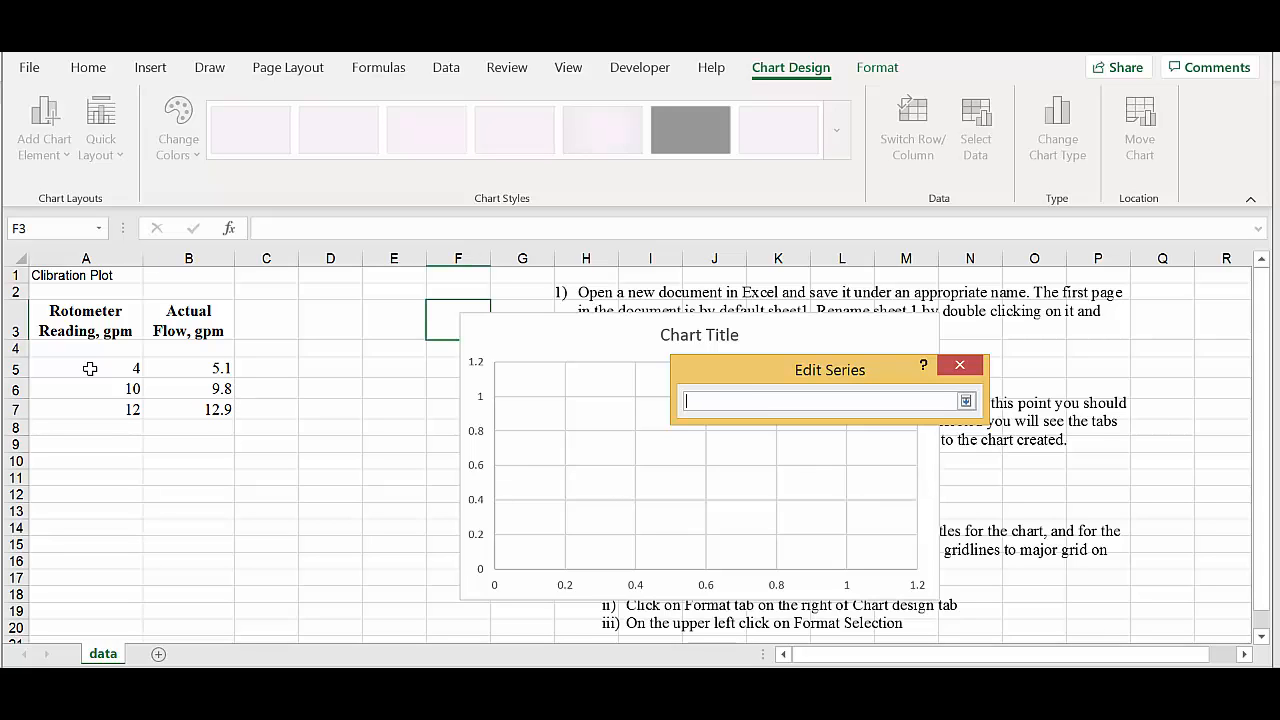
drag(89, 368, 82, 413)
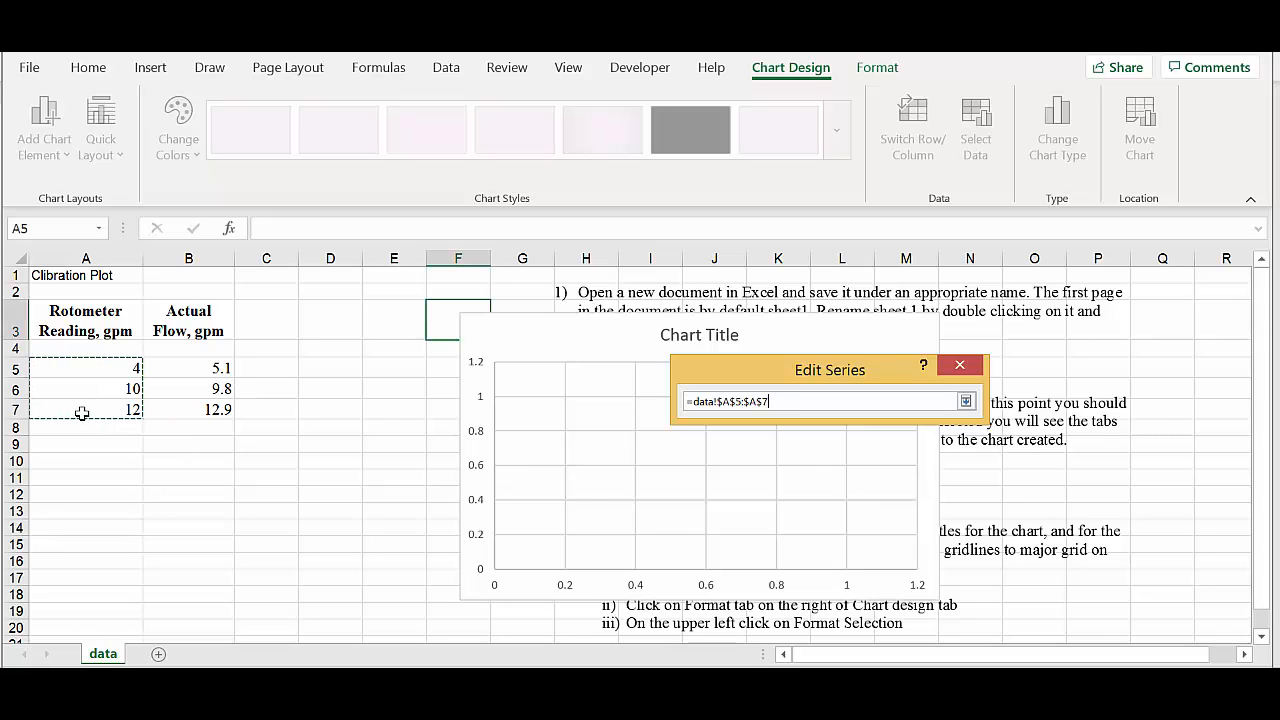
click(966, 401)
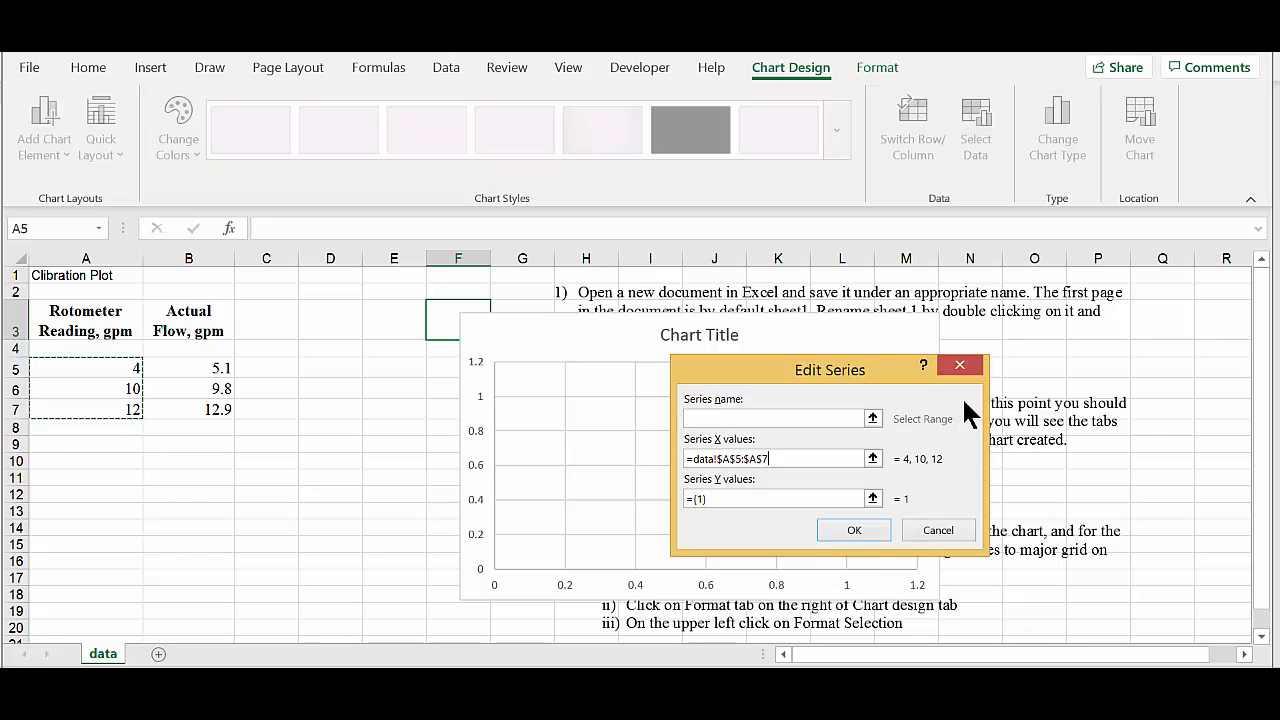
Step: Use the actual flow values in B5:B7 as the series Y values and apply the data source
click(872, 498)
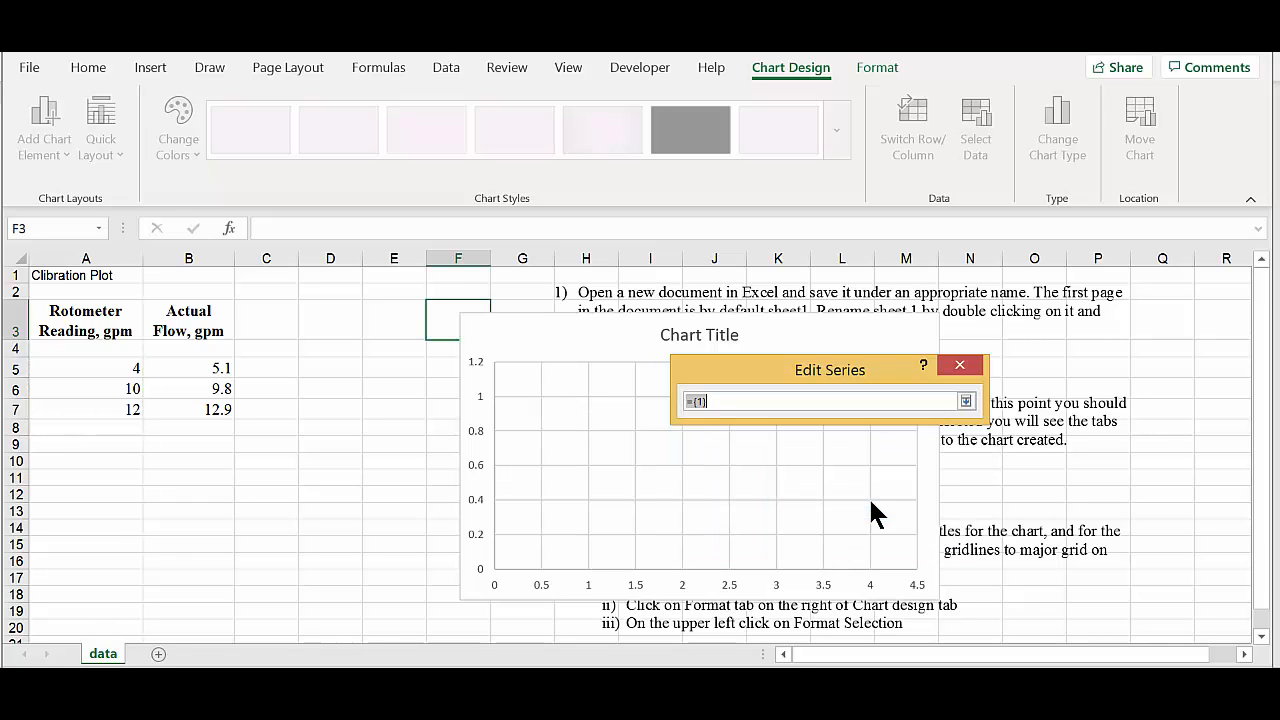
click(175, 368)
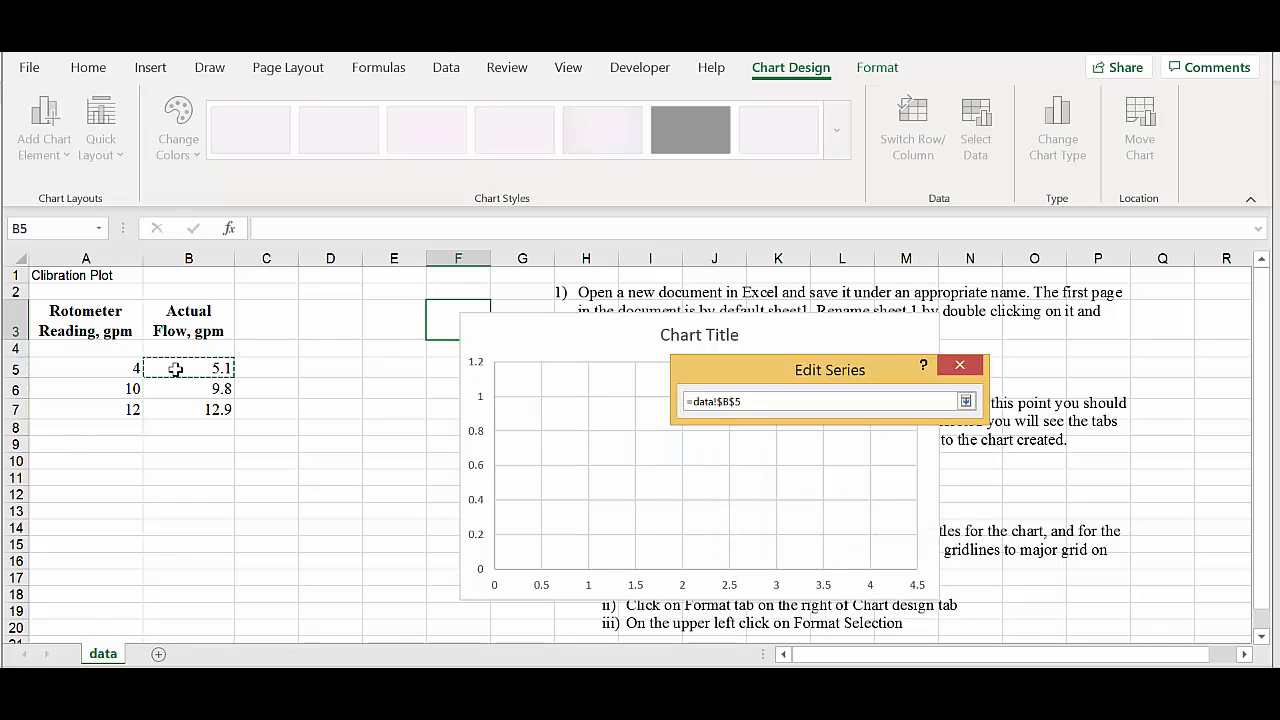
drag(175, 368, 183, 400)
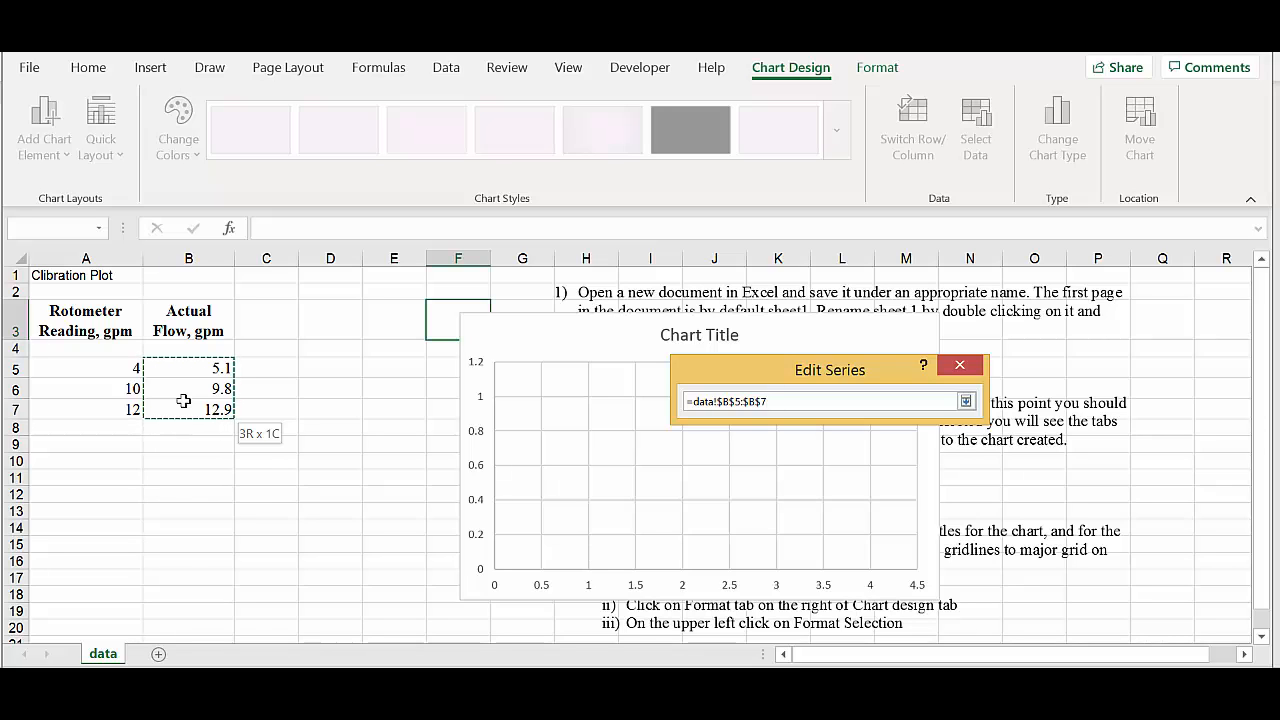
click(965, 401)
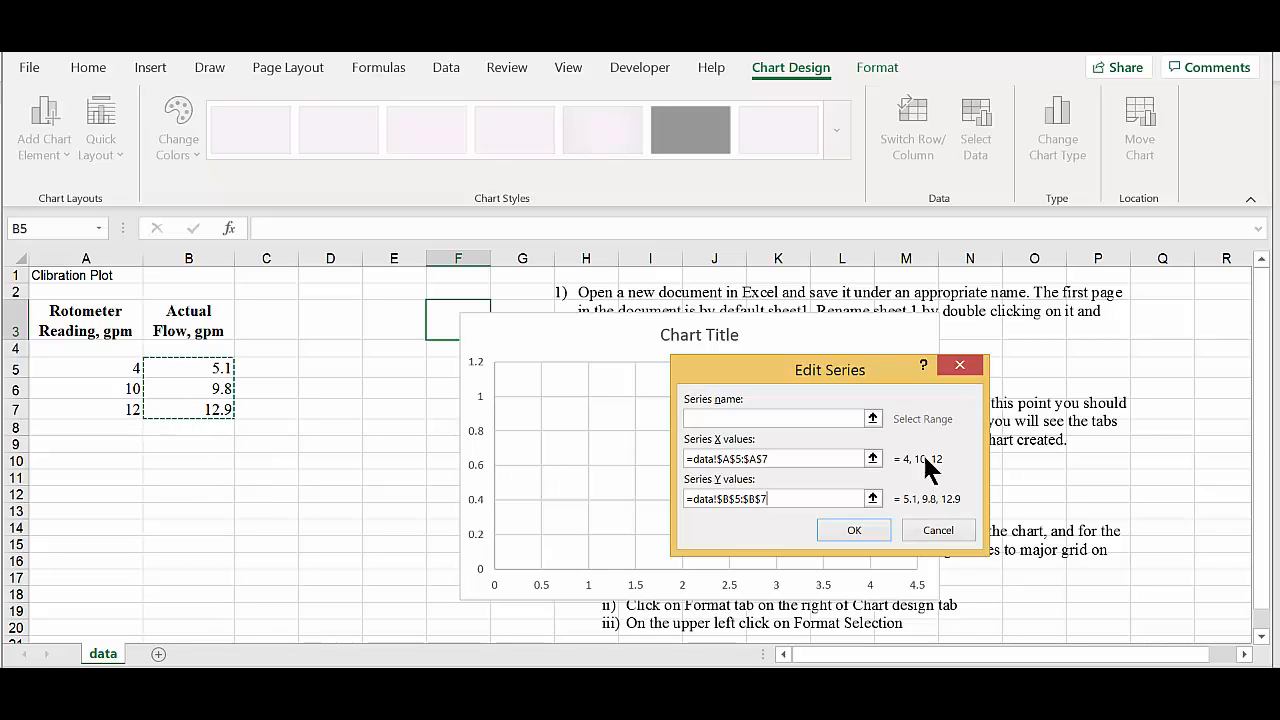
click(860, 528)
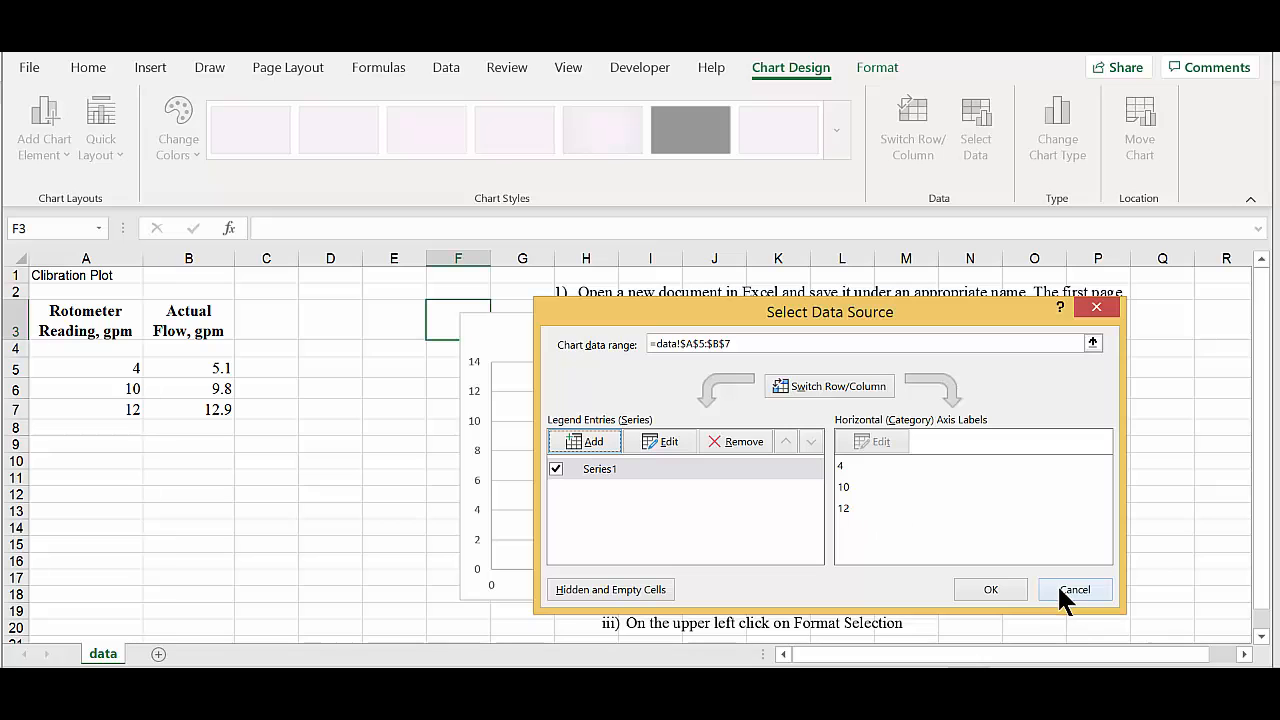
click(1009, 591)
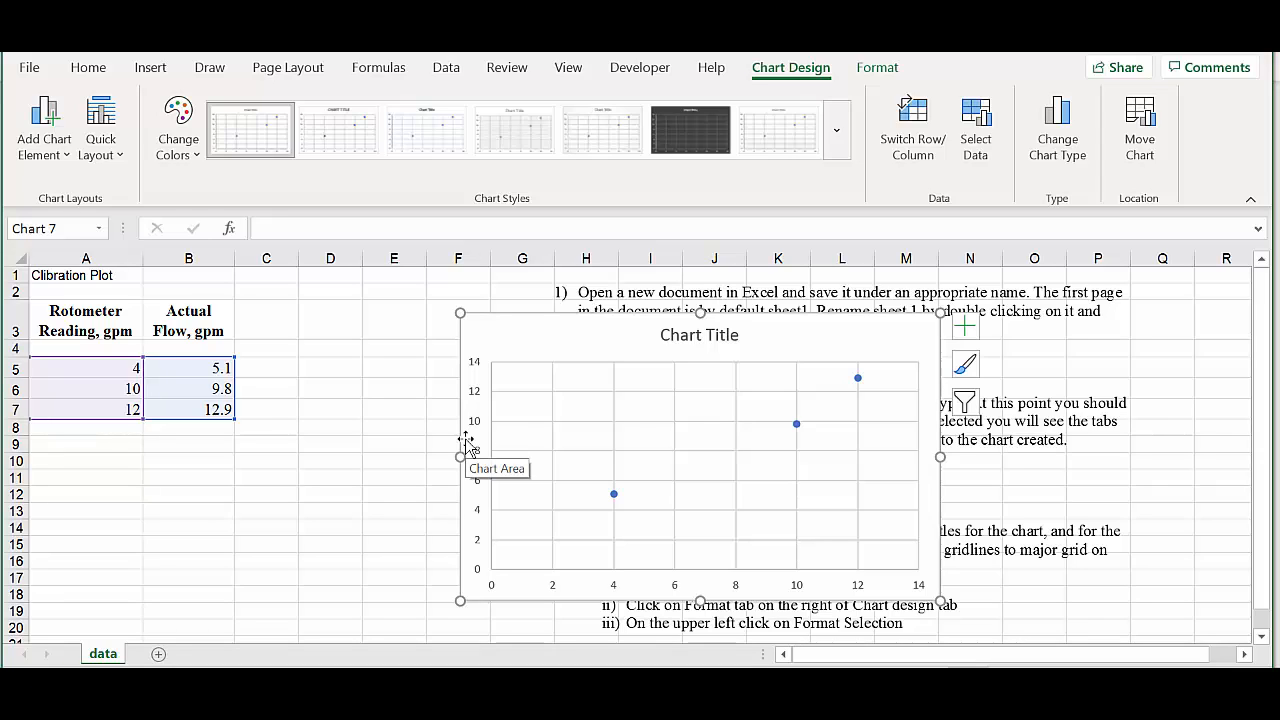
Step: Move the scatter chart to a new chart sheet, keeping the suggested name Chart3
click(1141, 150)
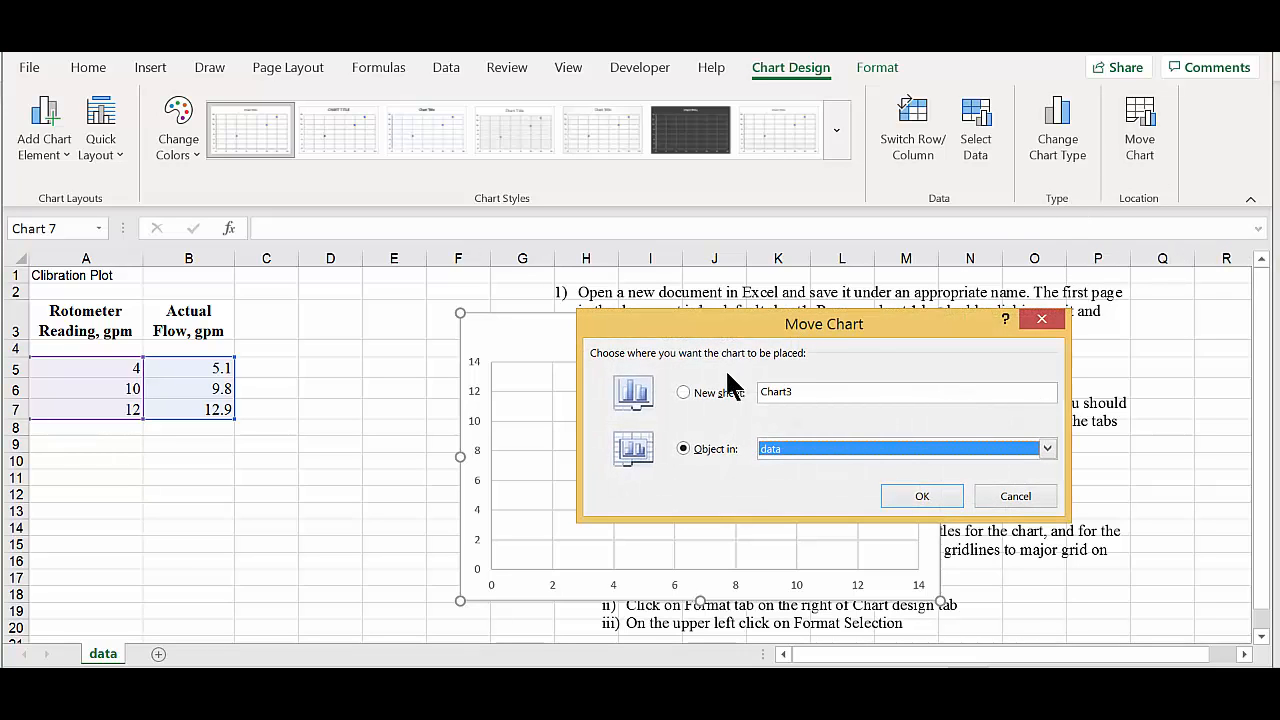
click(683, 392)
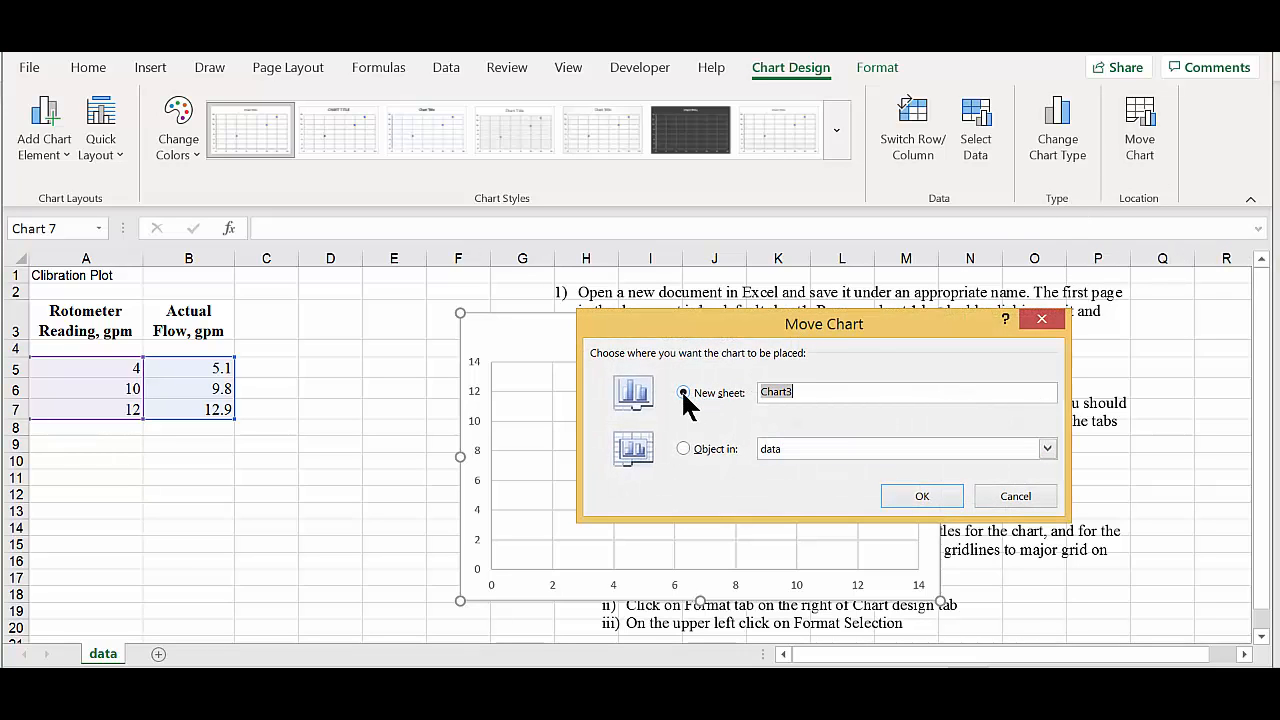
click(921, 497)
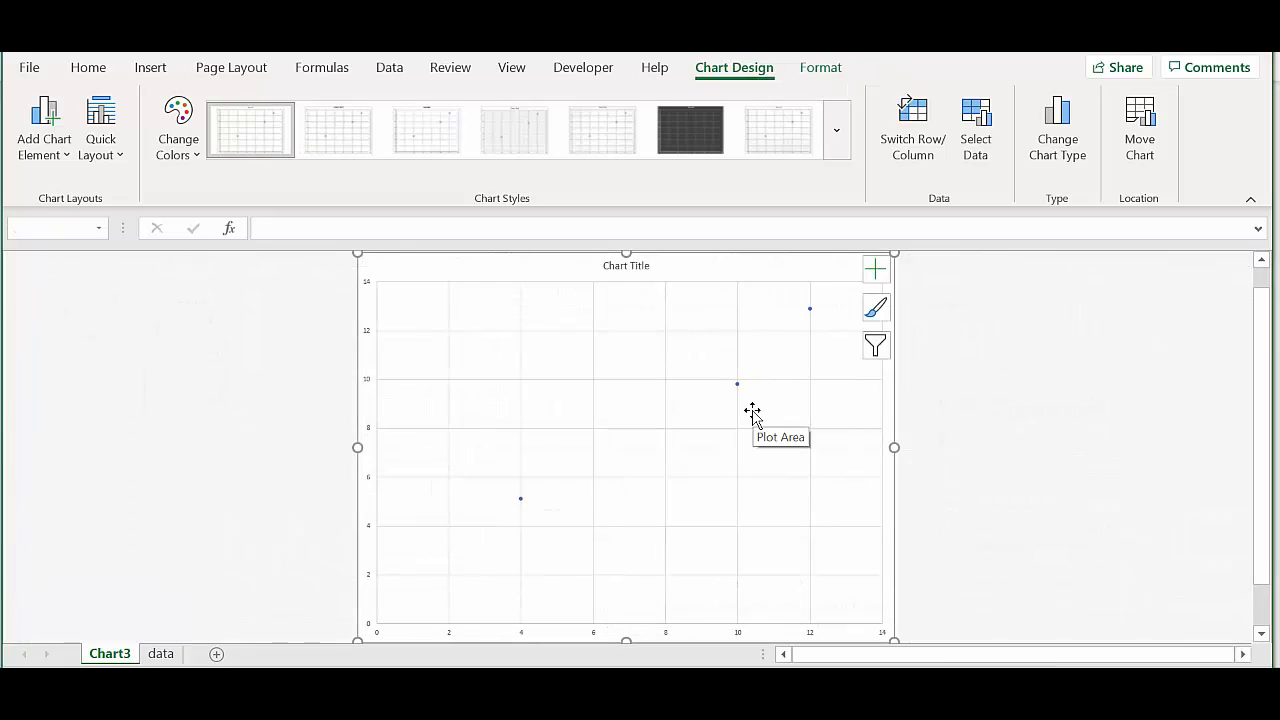
Step: Rename the chart sheet as Calibration
double_click(111, 654)
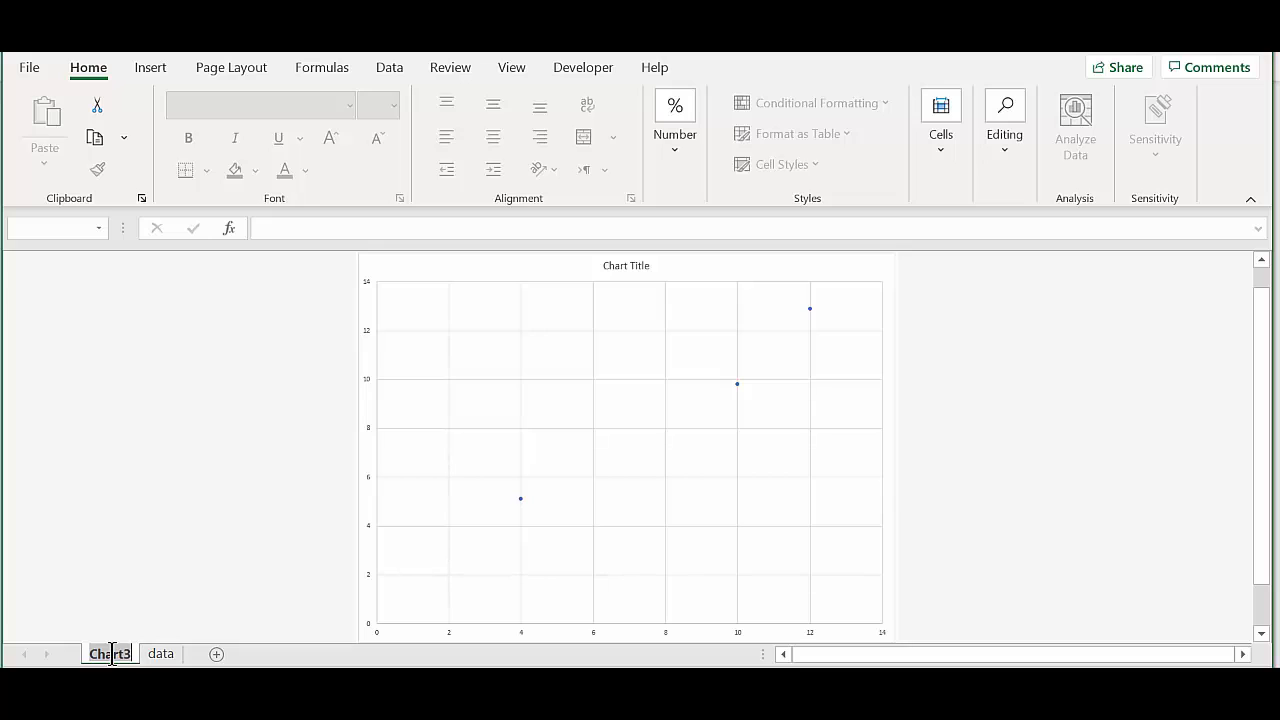
text(Ca)
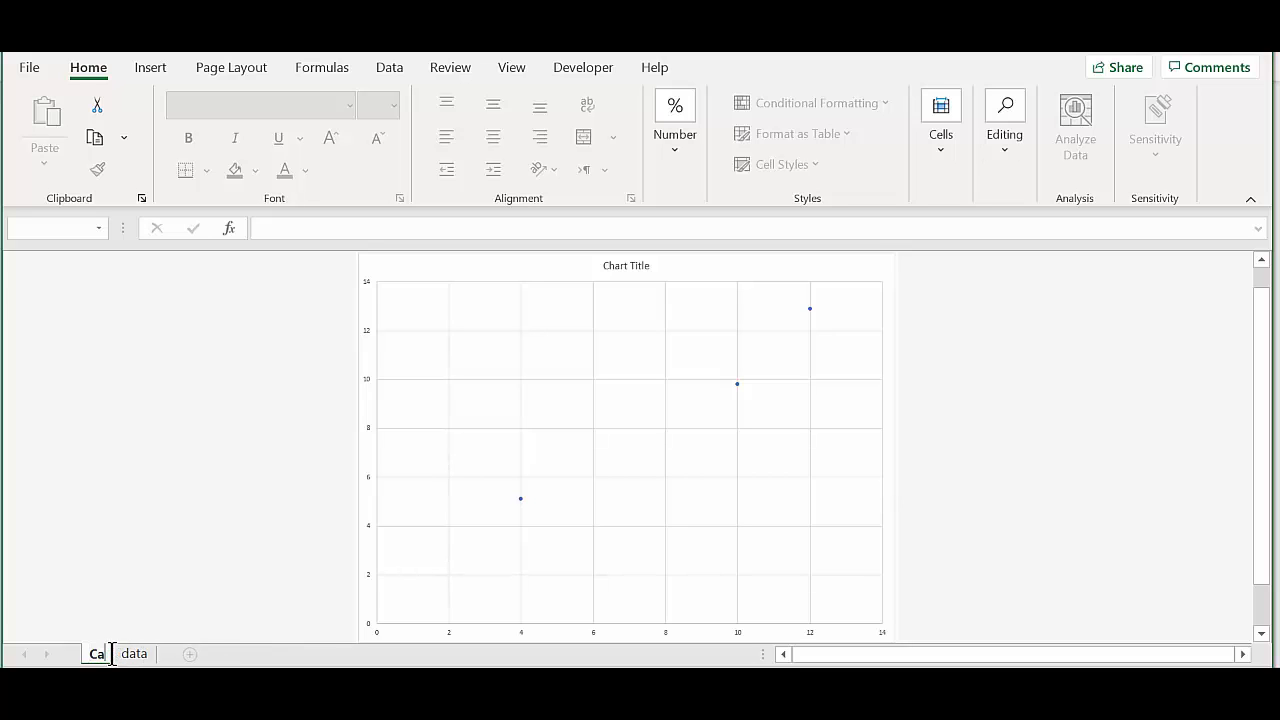
text(libration)
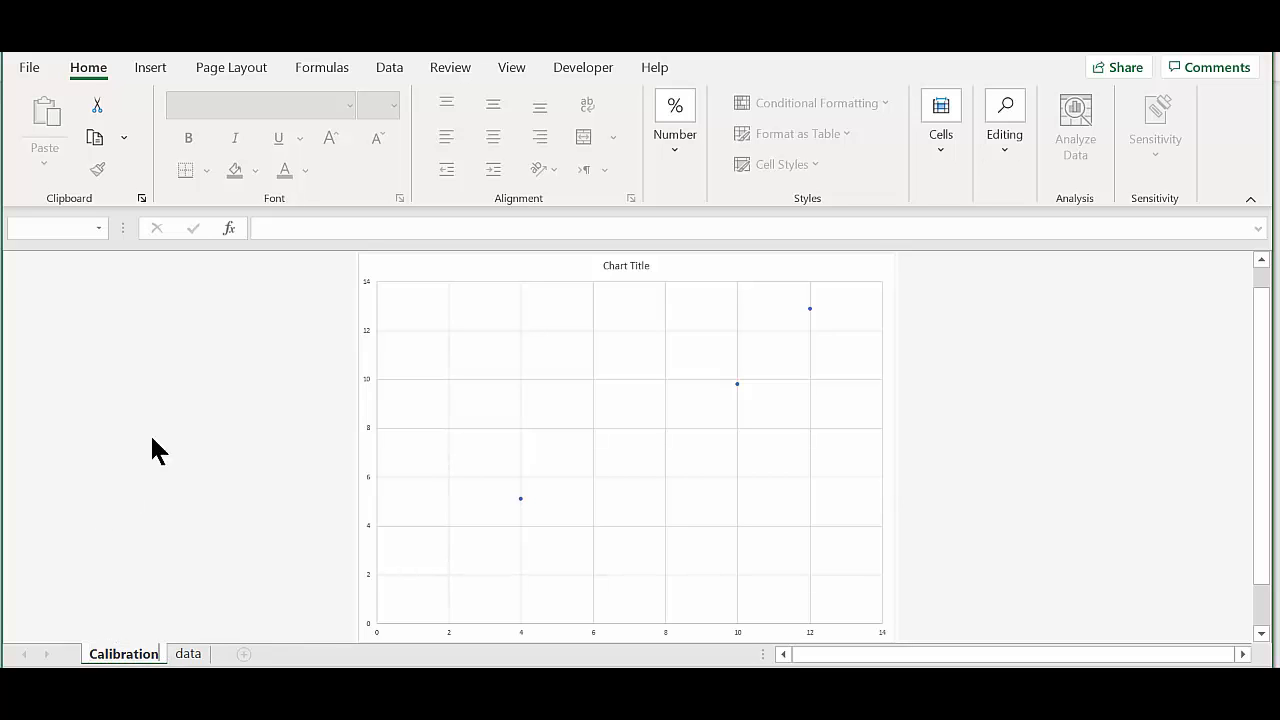
key(Return)
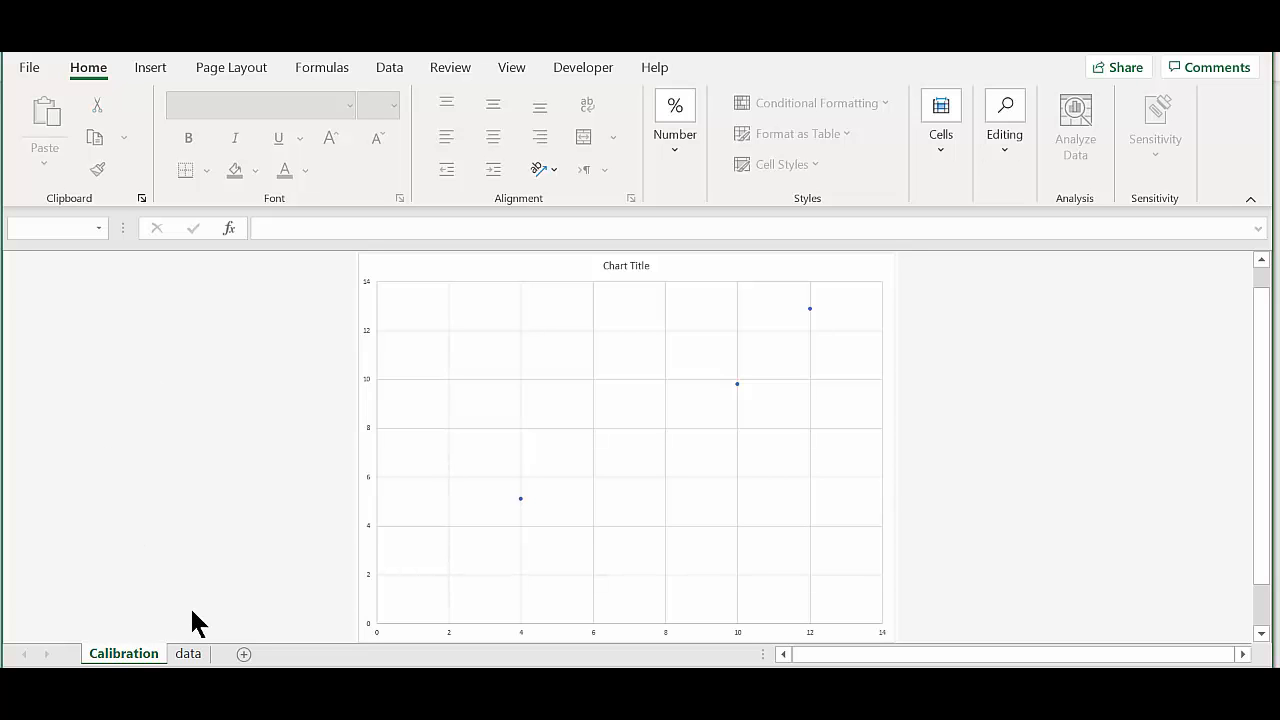
click(187, 655)
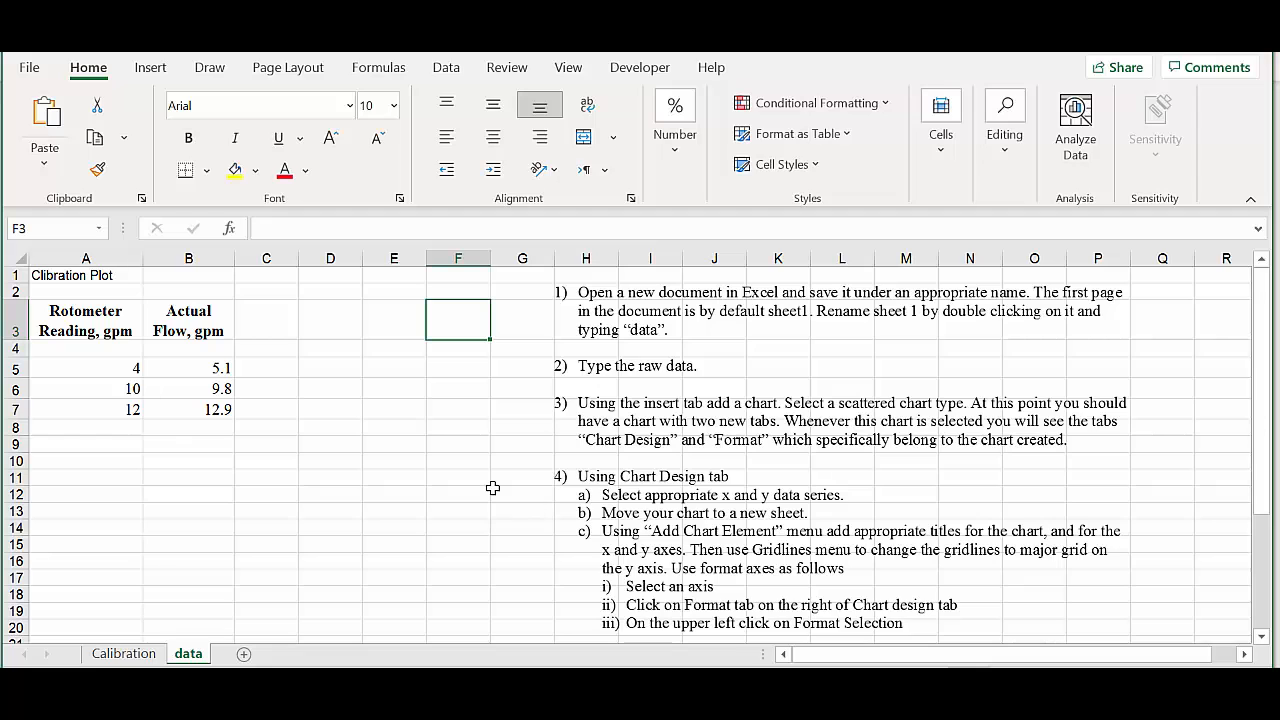
click(123, 653)
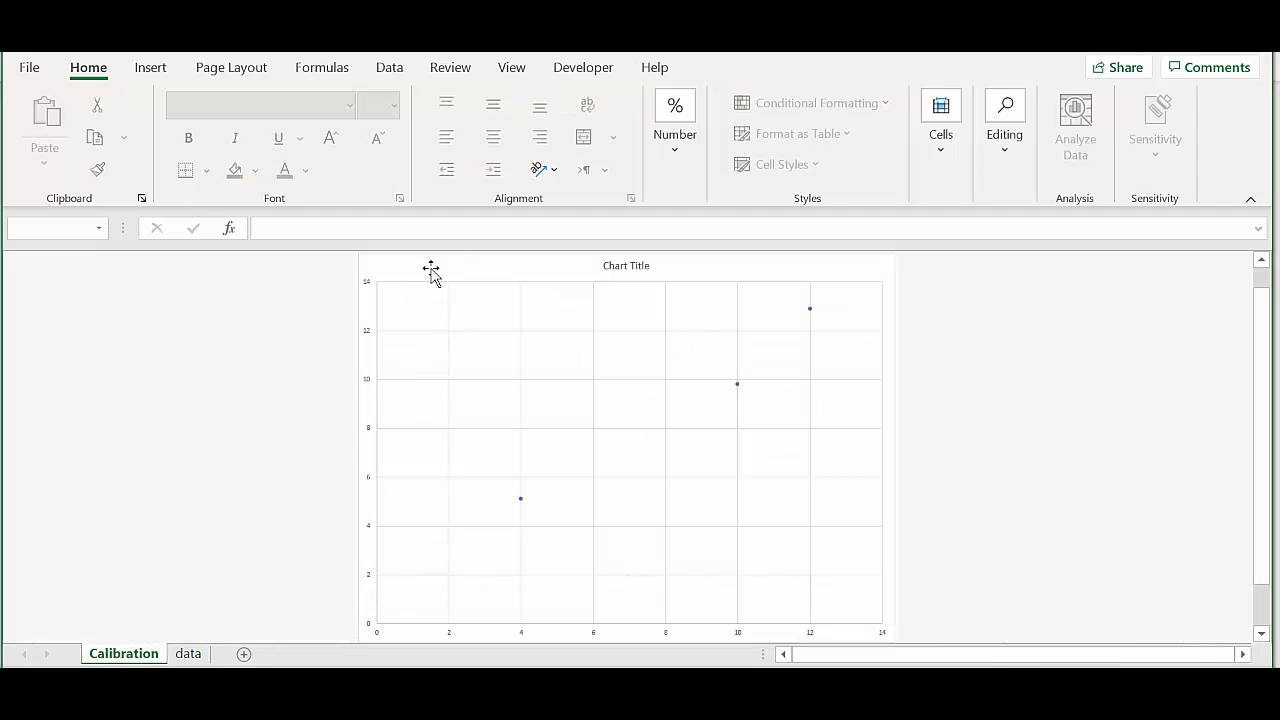
click(372, 287)
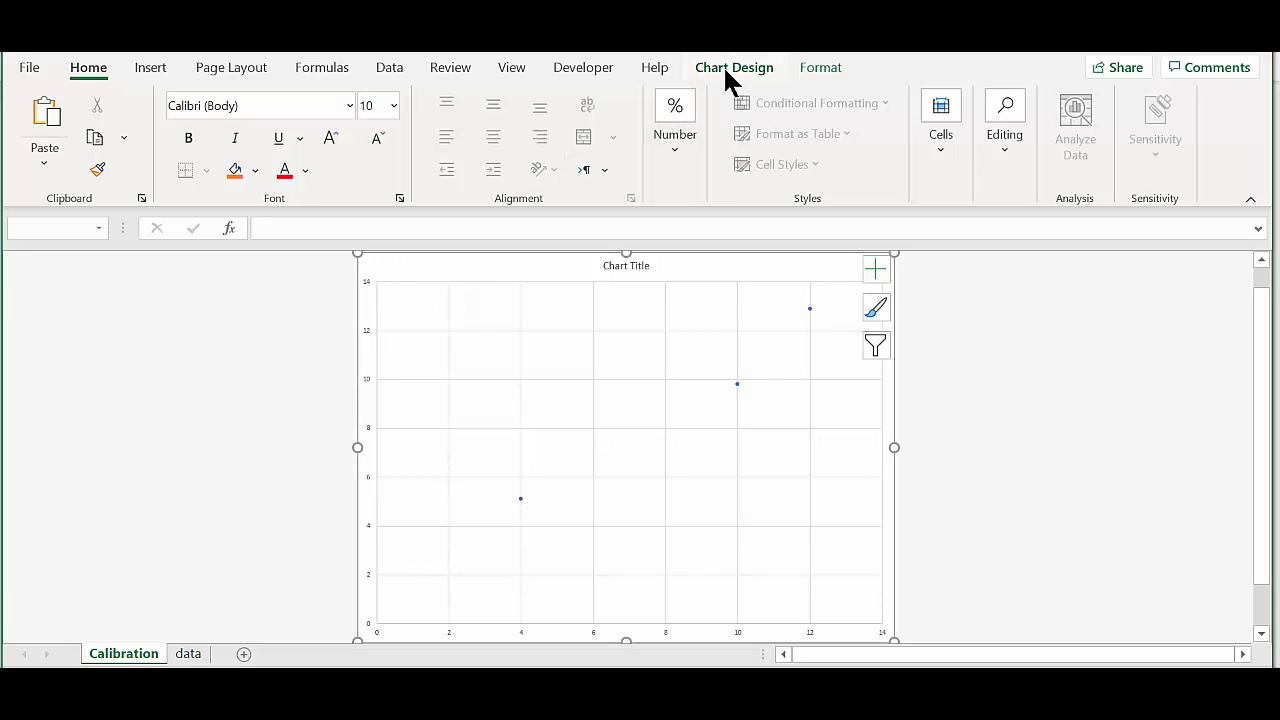
click(725, 70)
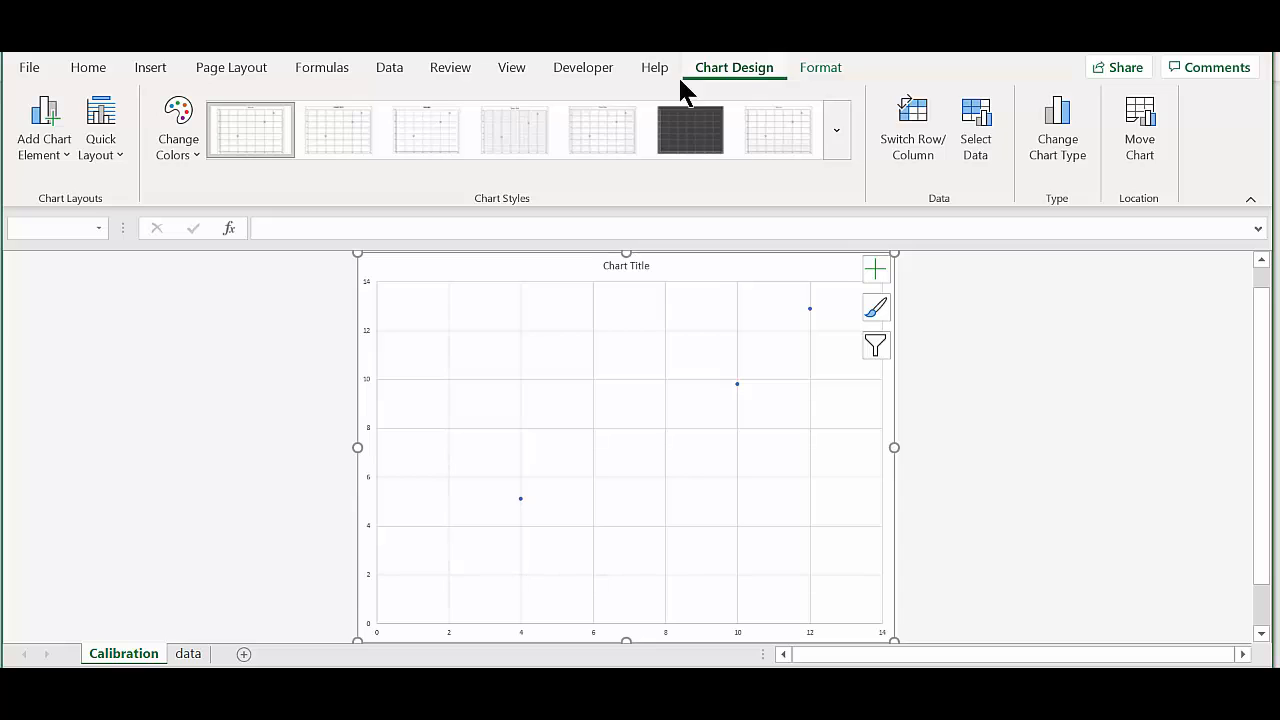
click(53, 163)
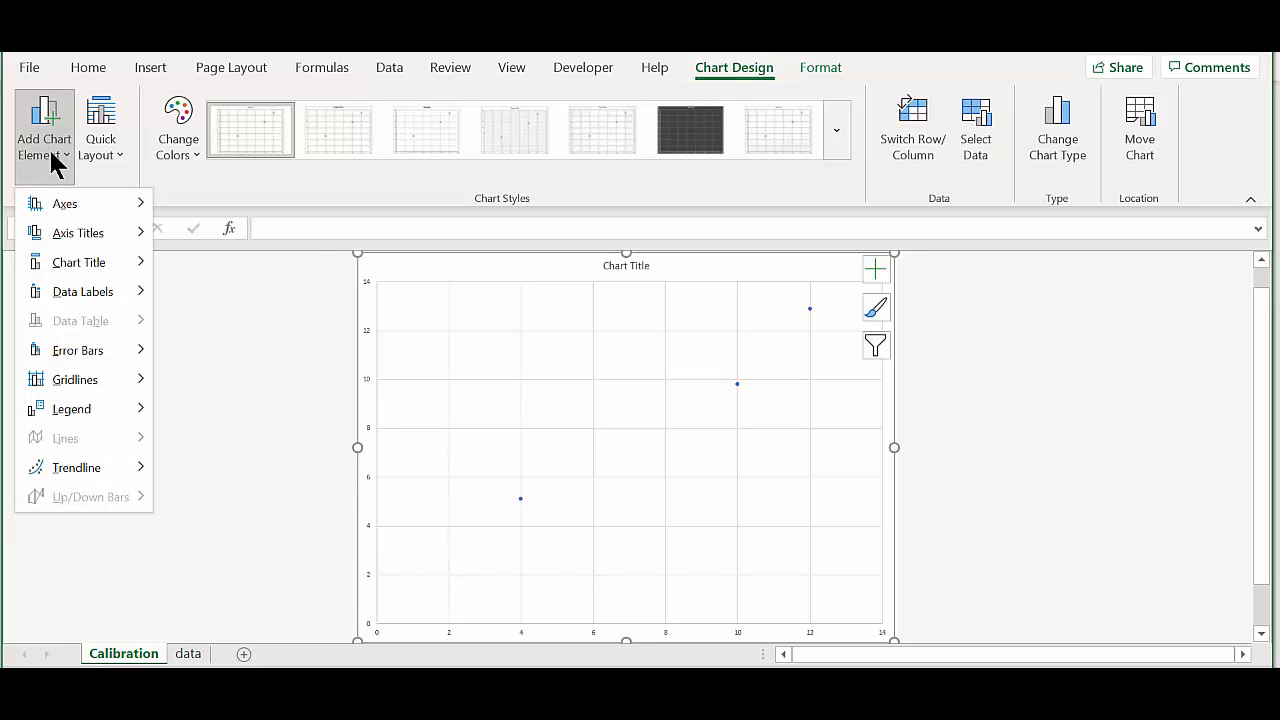
mouse_move(68, 272)
mouse_move(74, 234)
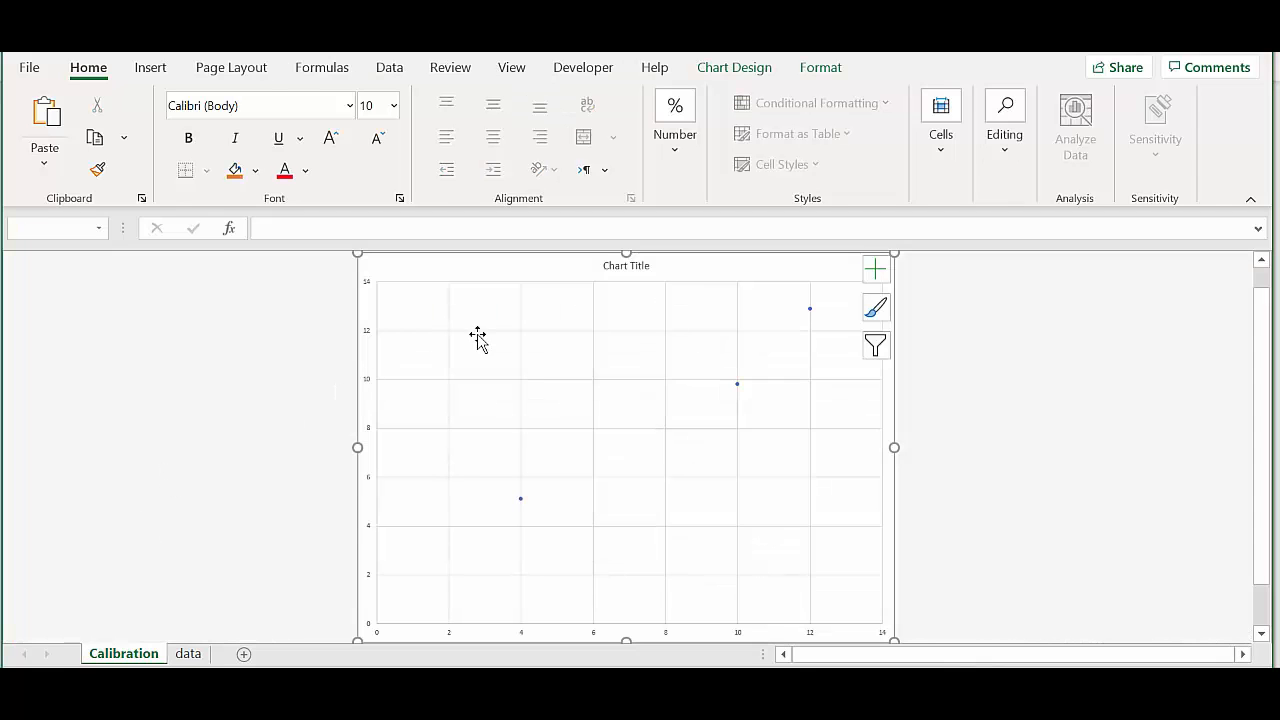
Step: Remove the primary major vertical gridlines from the Calibration chart and check the formatting instructions on the data sheet
click(750, 70)
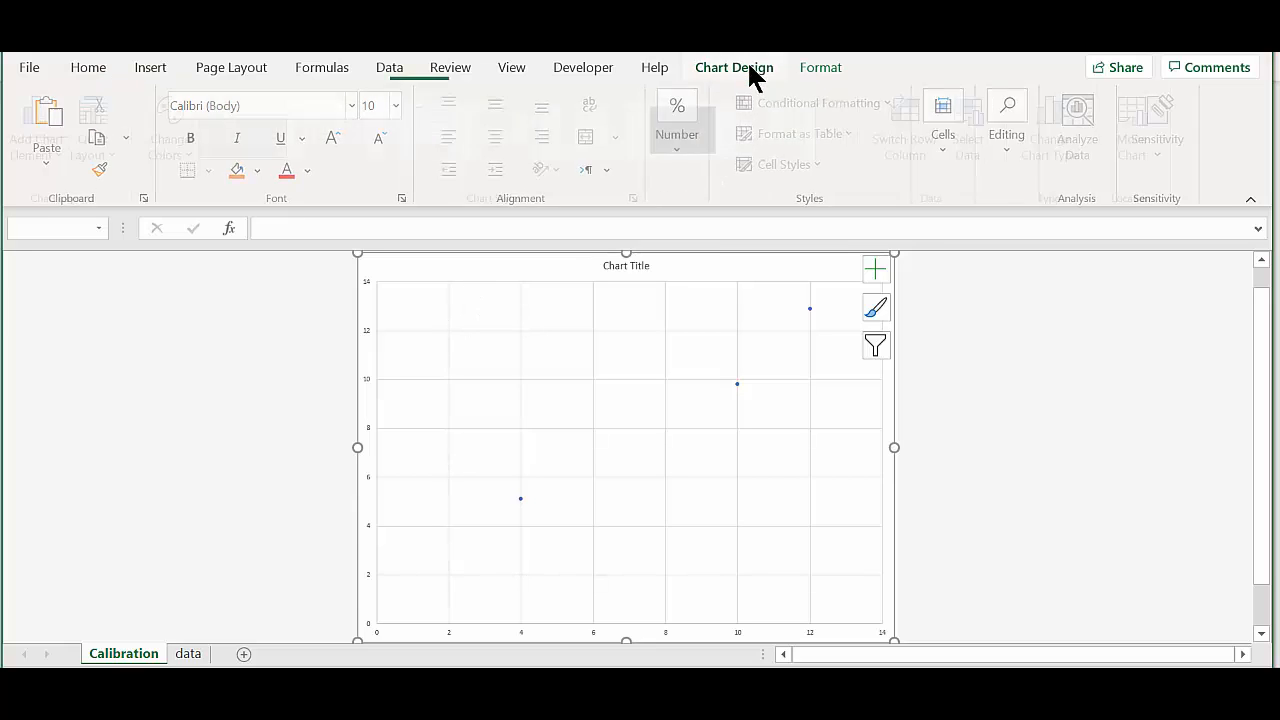
click(54, 150)
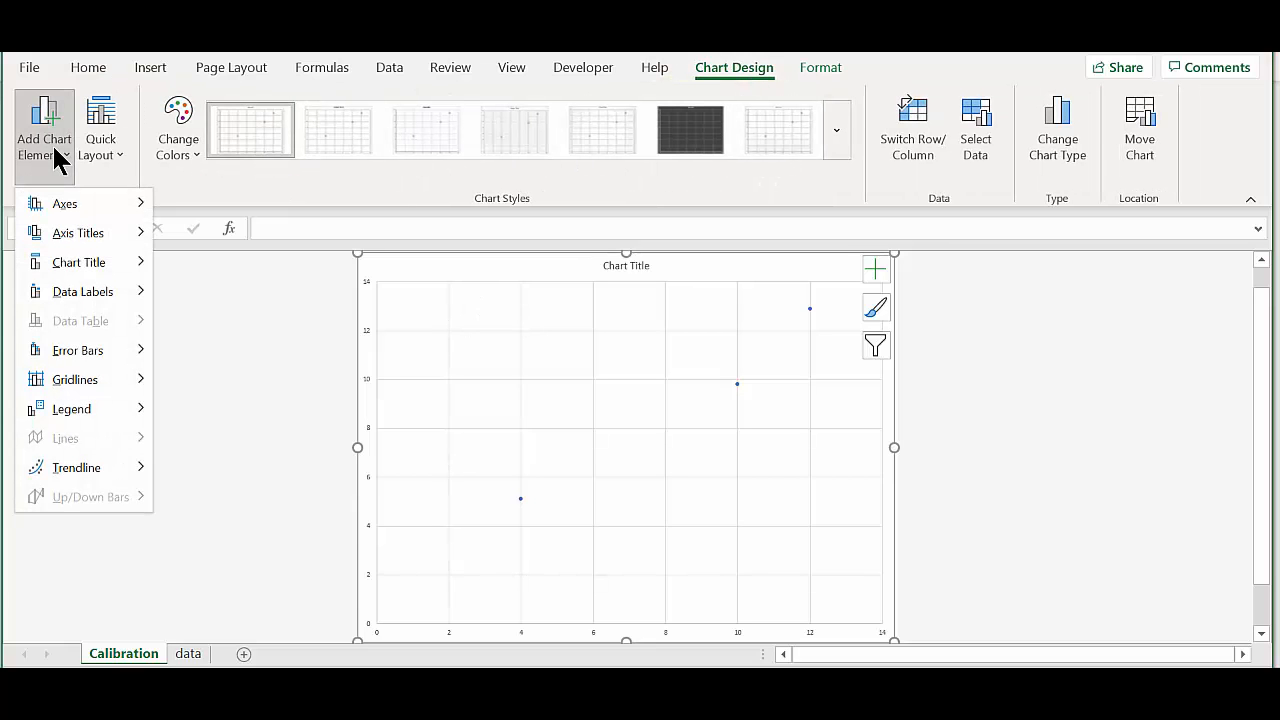
mouse_move(87, 381)
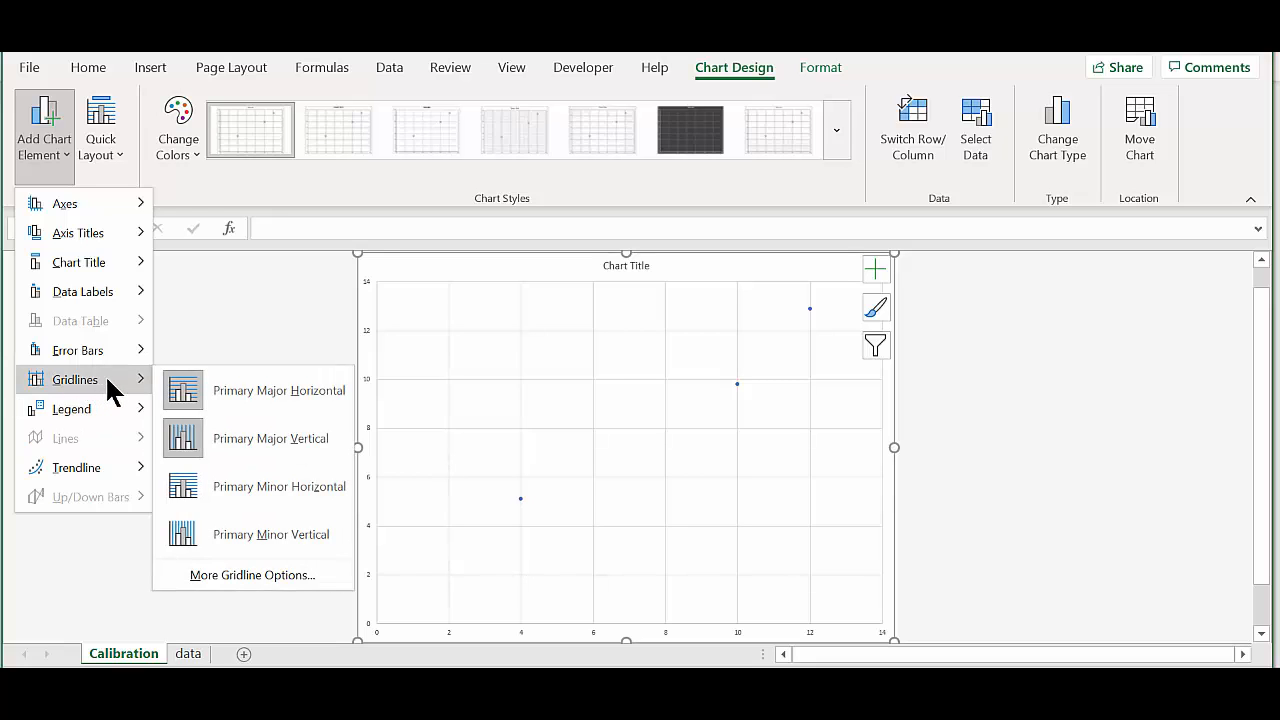
click(248, 447)
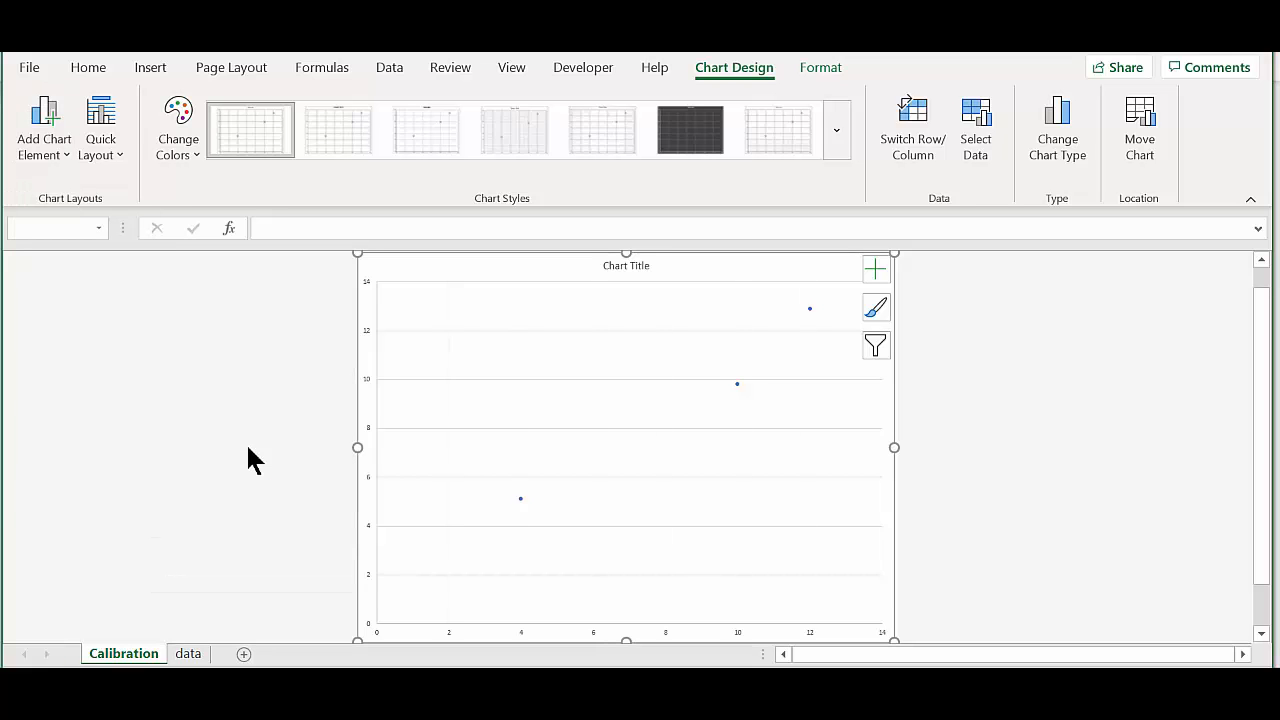
key(ctrl+Page_Down)
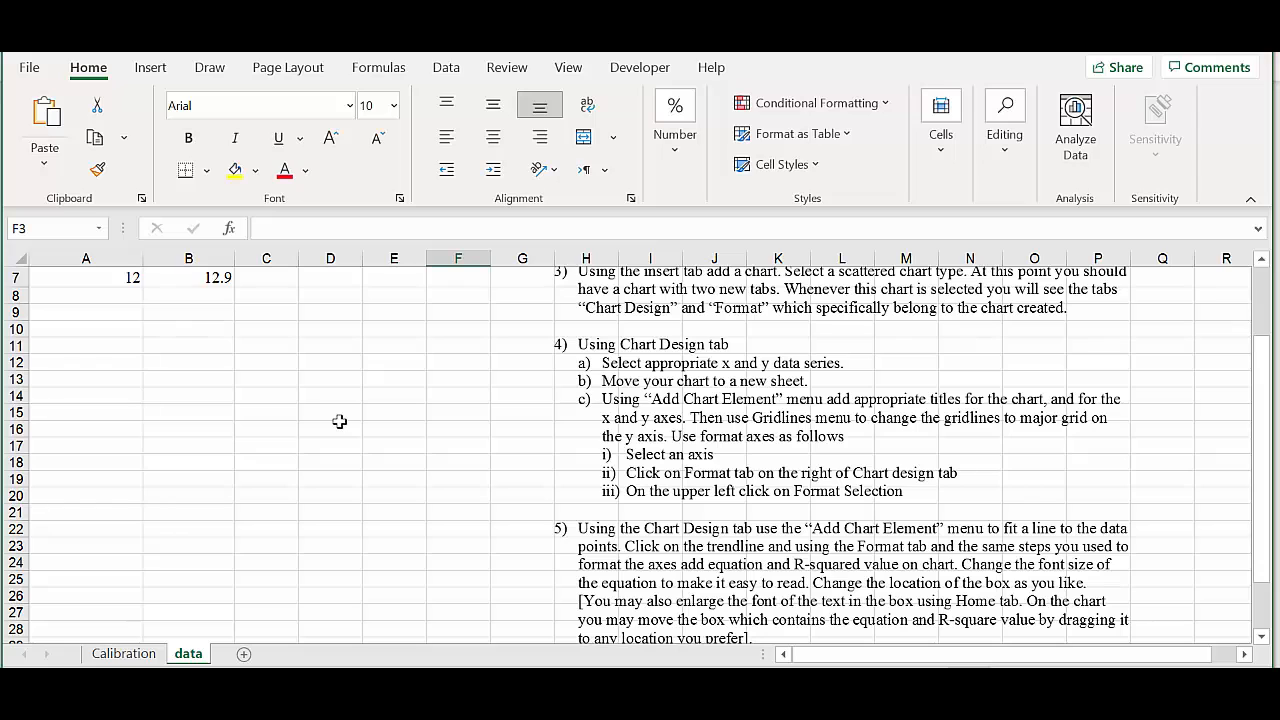
click(126, 653)
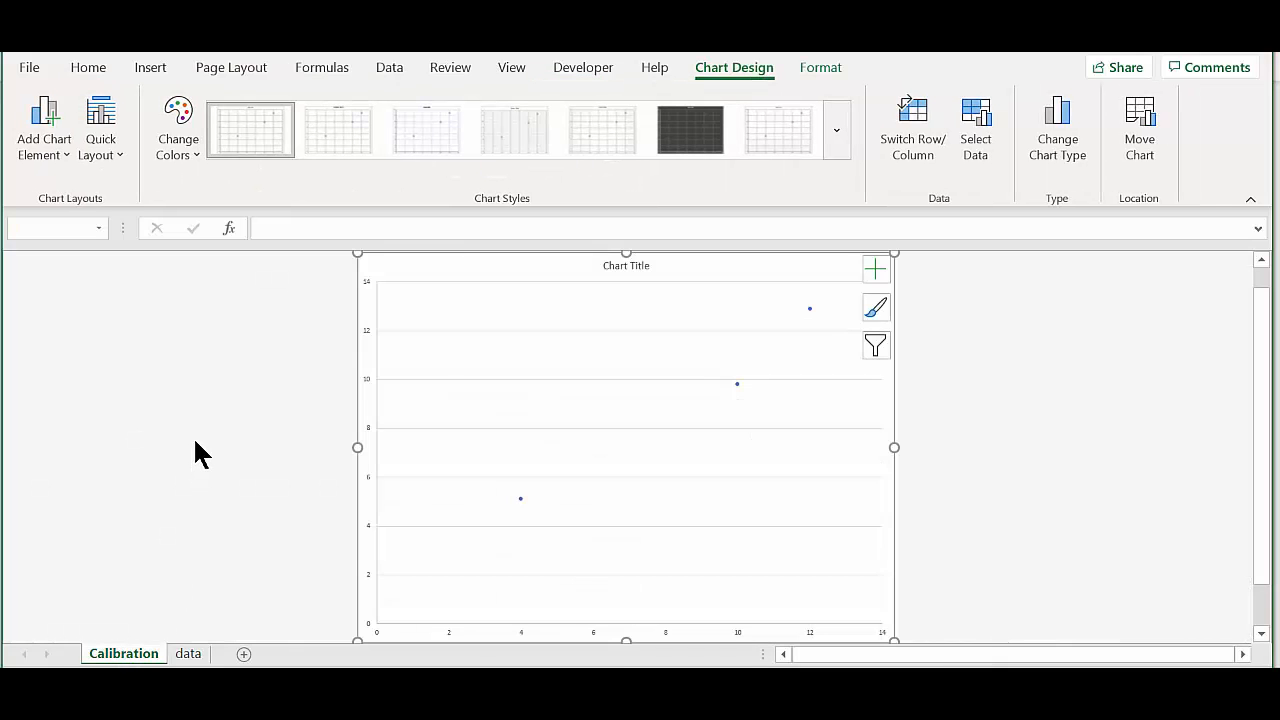
Step: Format the vertical axis values of the Calibration chart with the Number category and close the formatting options
click(367, 389)
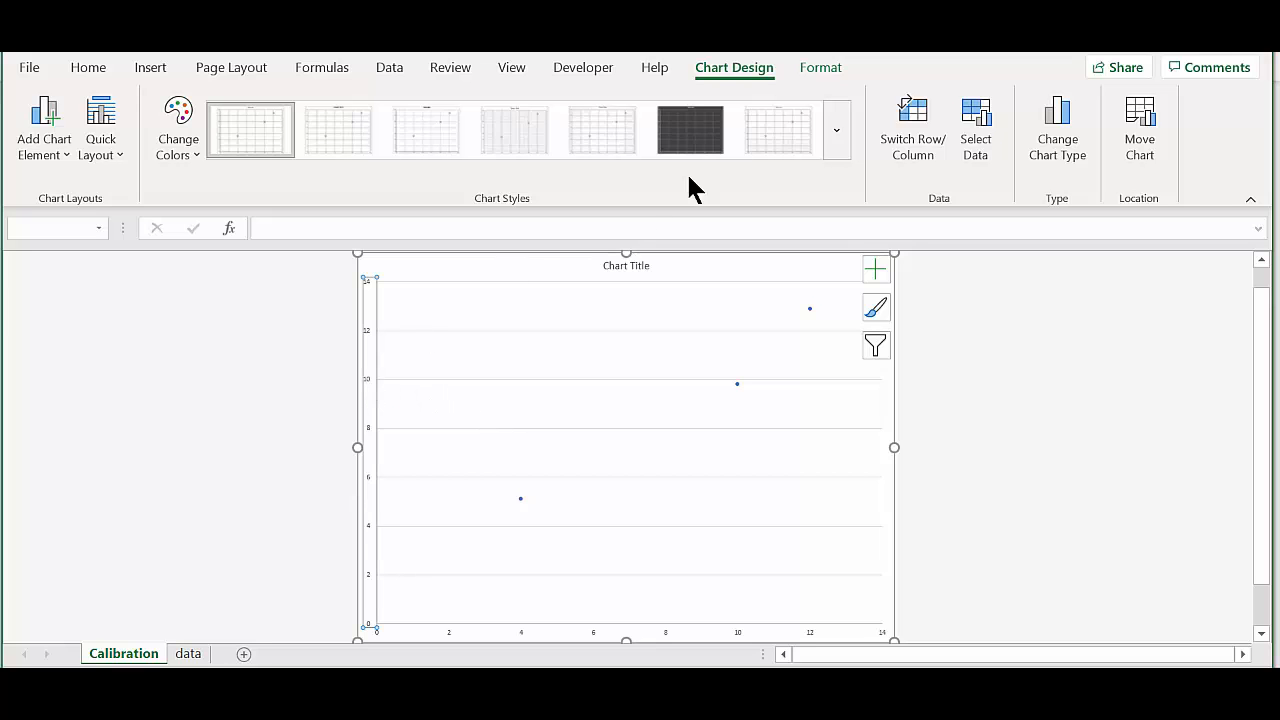
click(822, 68)
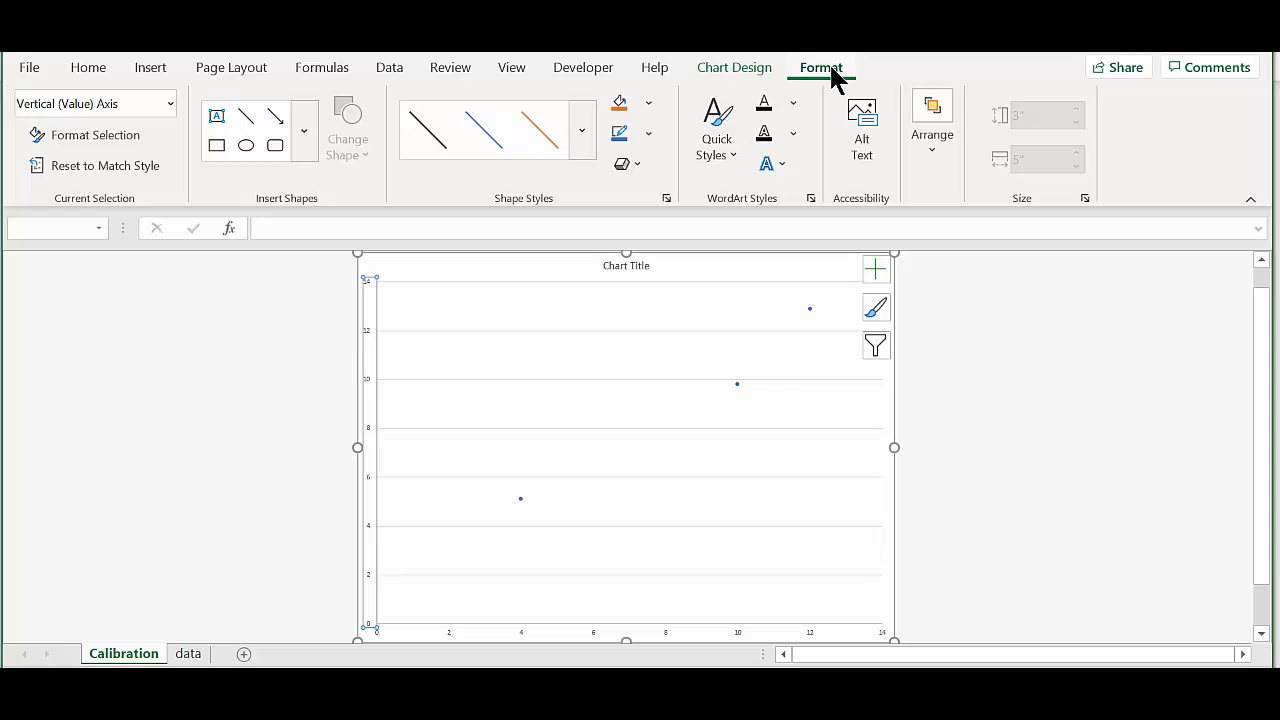
click(95, 136)
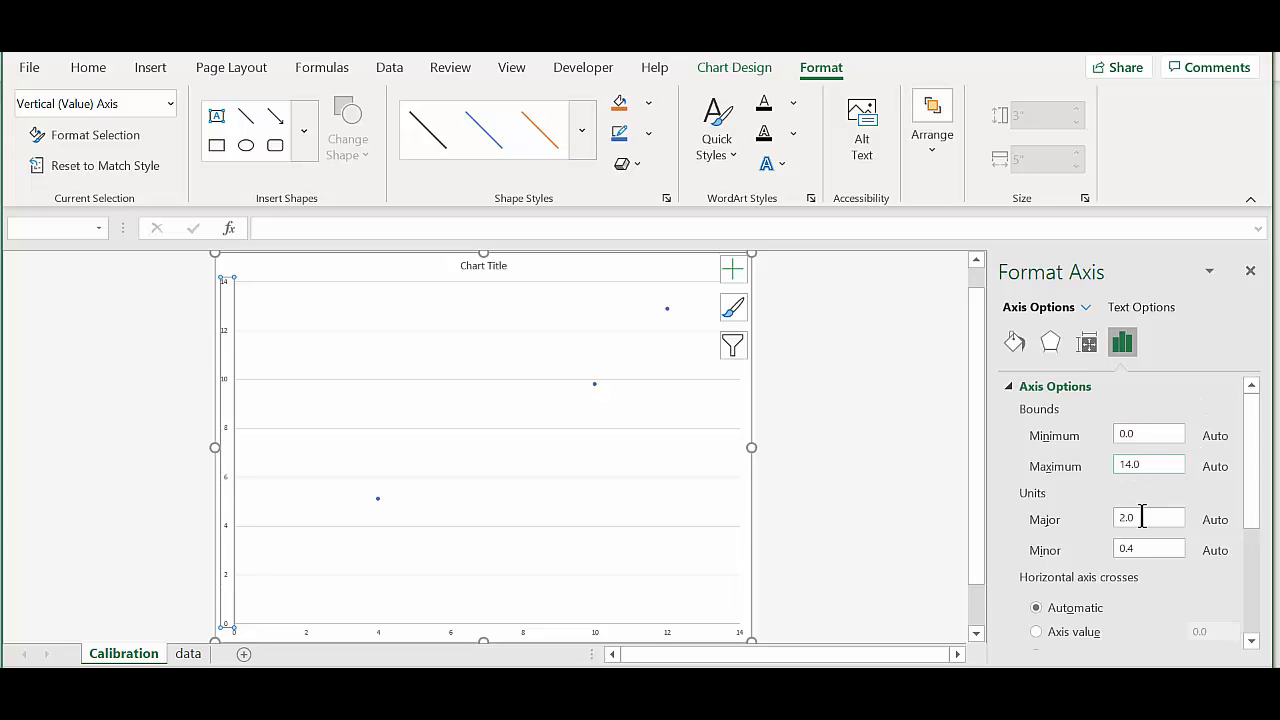
drag(1243, 490, 1258, 598)
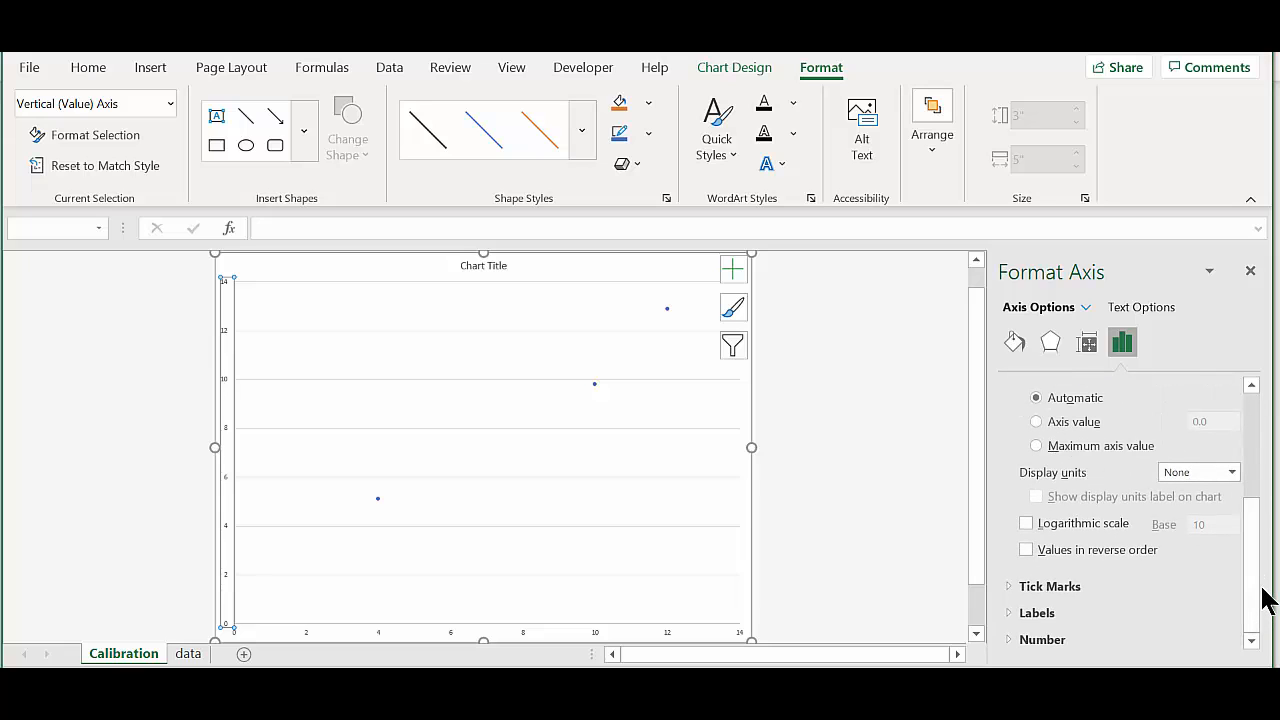
click(1007, 590)
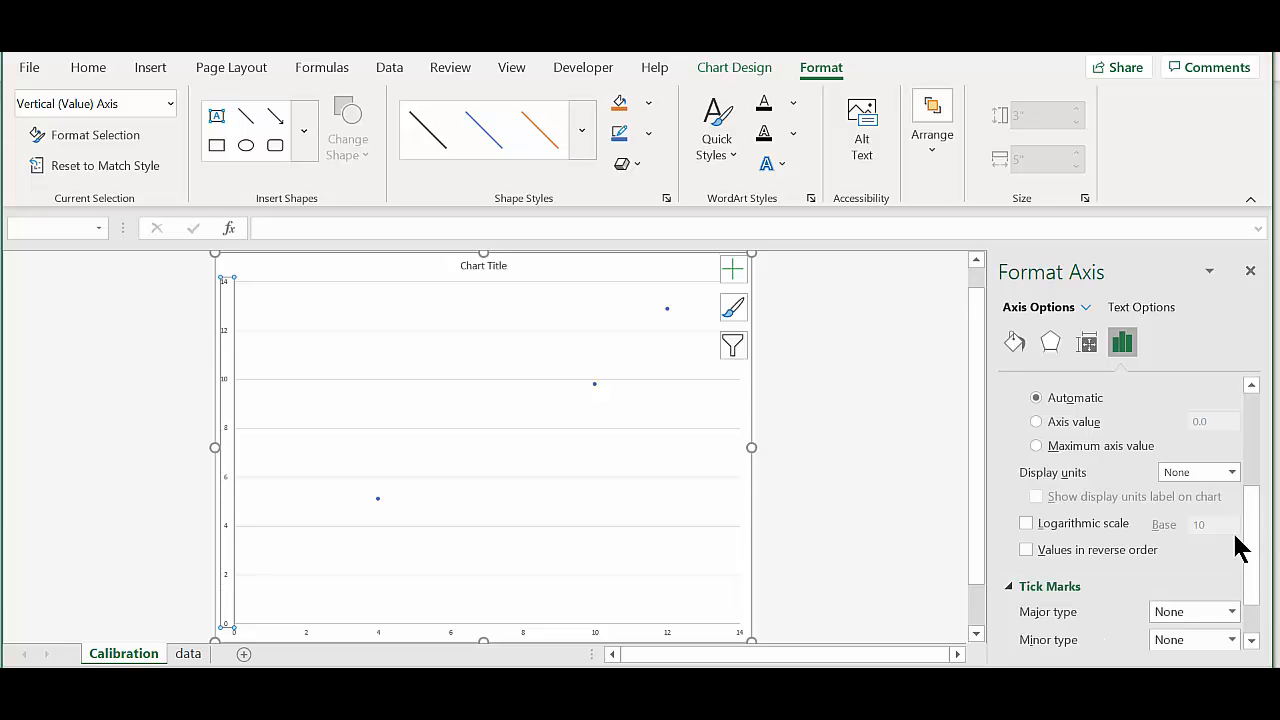
scroll(1255, 590, down, 1)
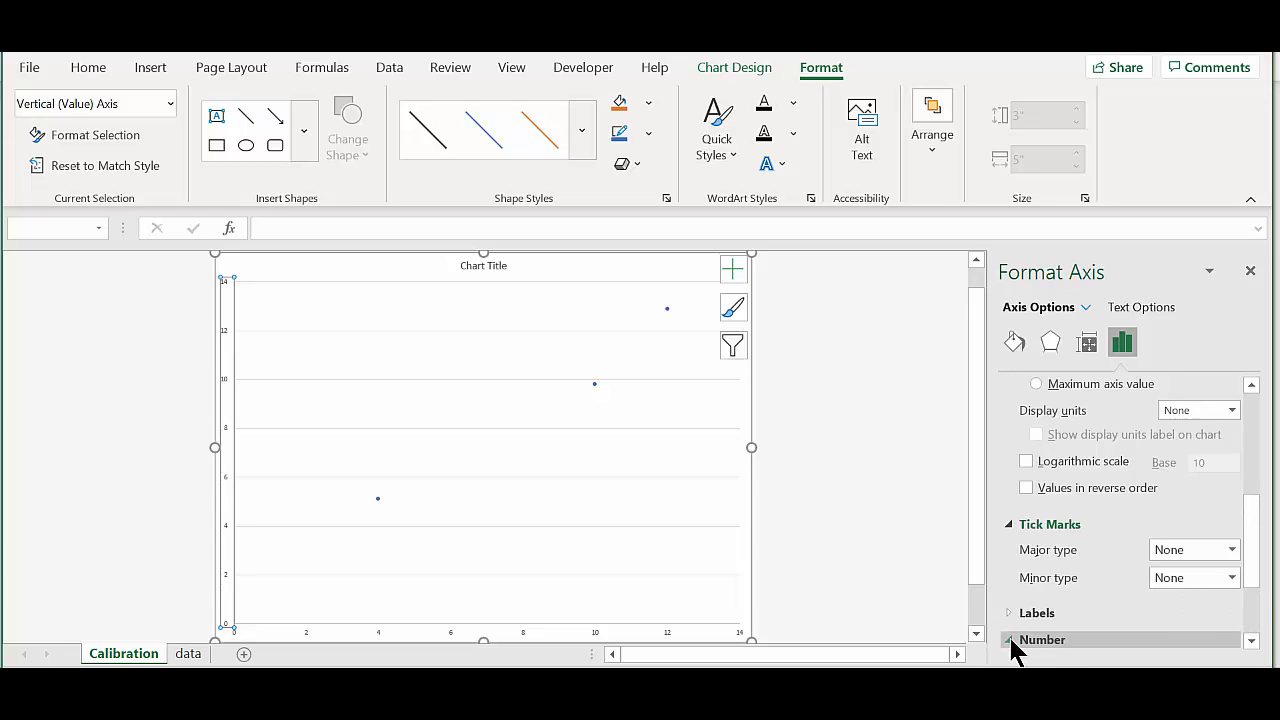
click(1012, 643)
drag(1258, 560, 1263, 614)
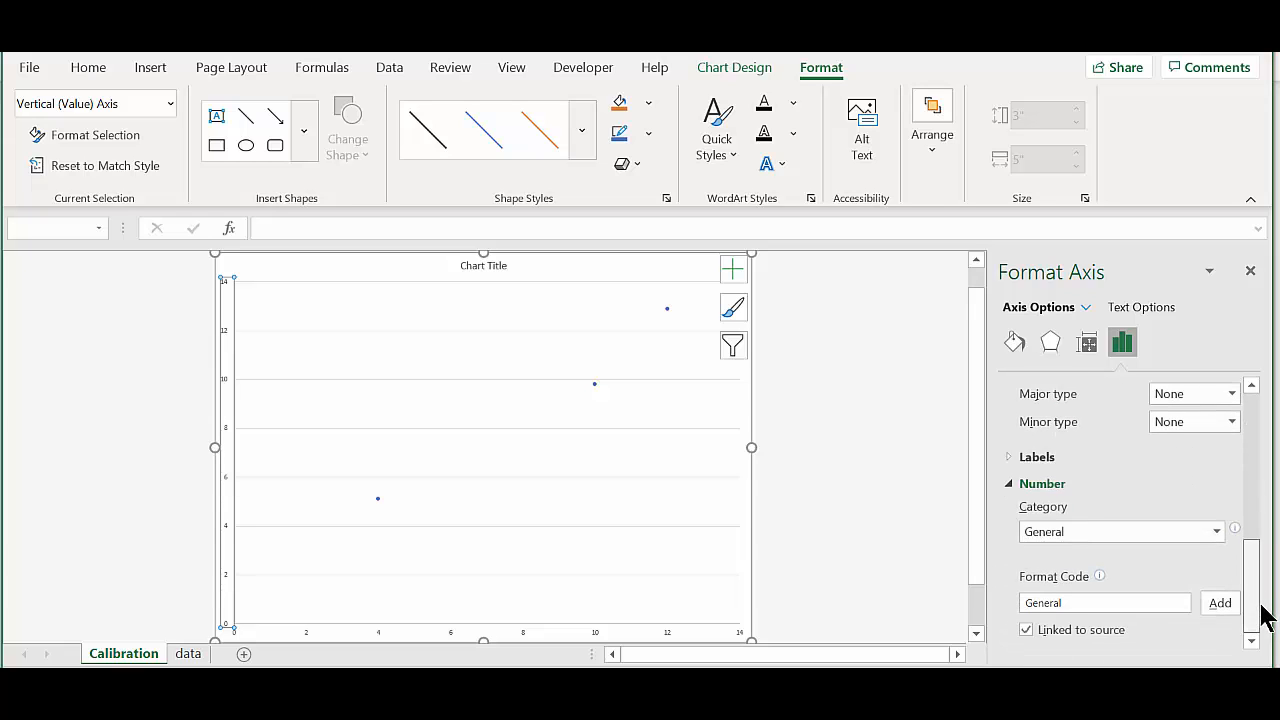
click(1217, 531)
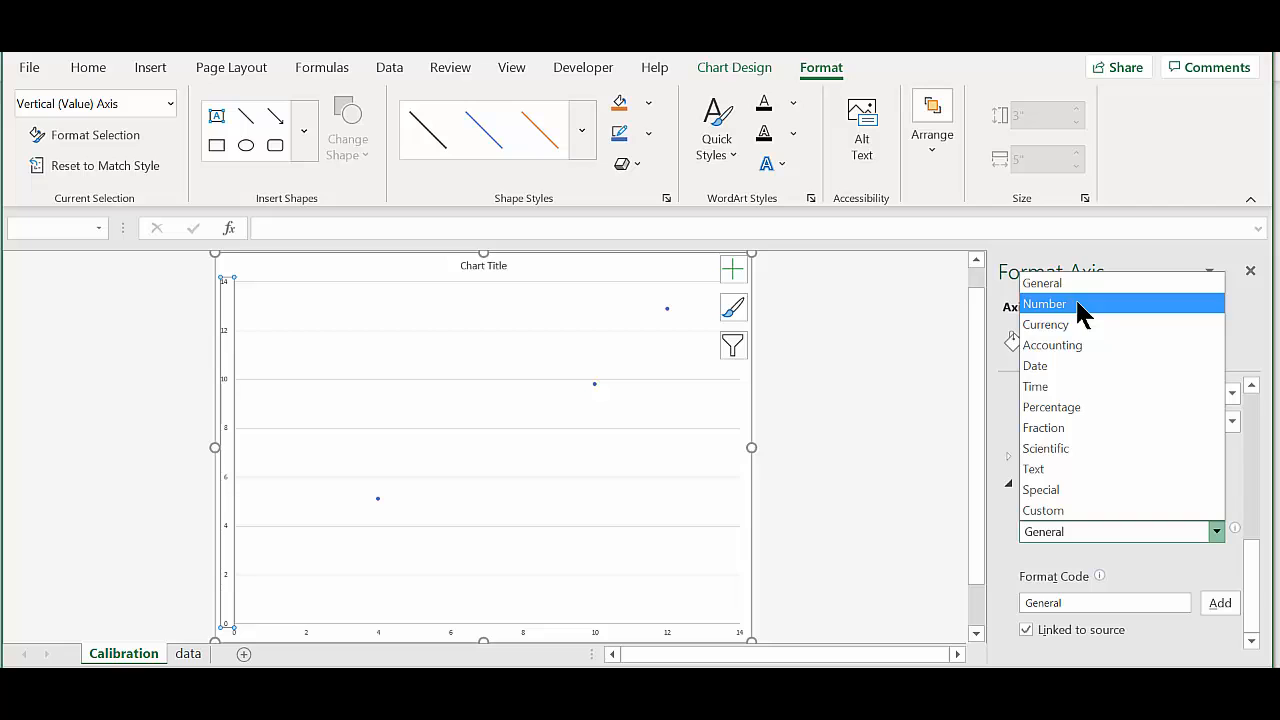
click(1077, 304)
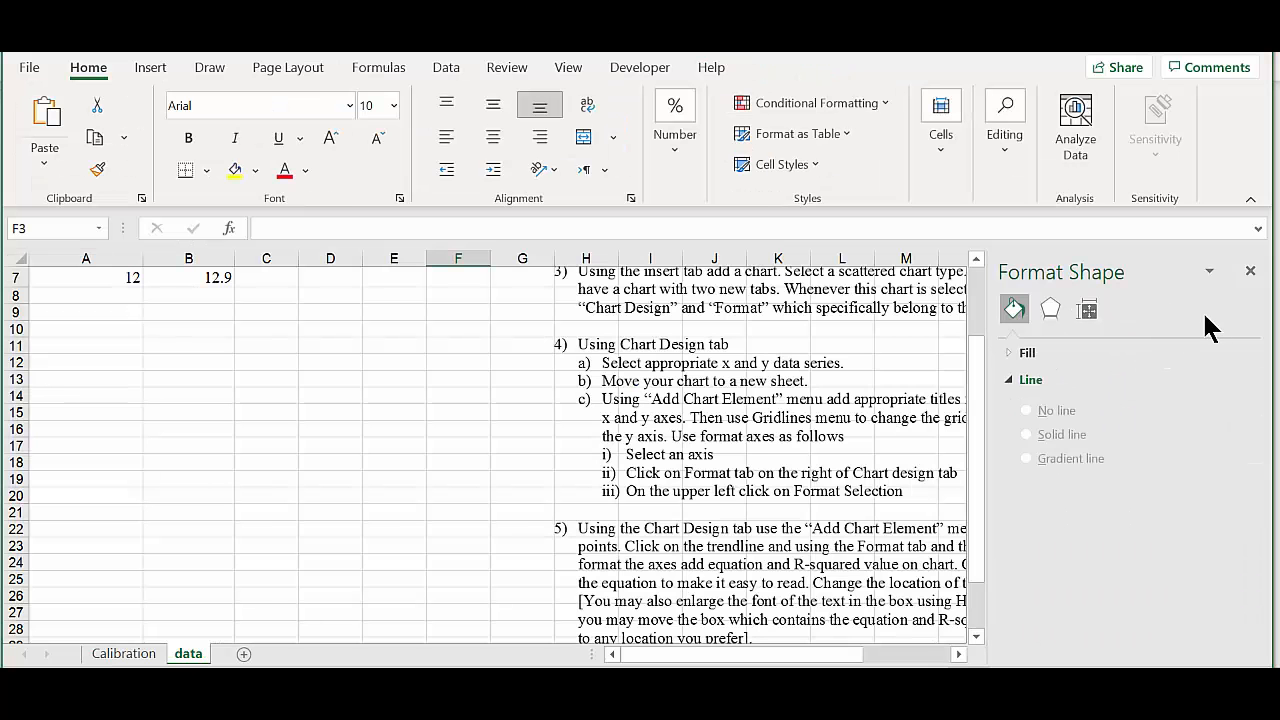
click(1249, 272)
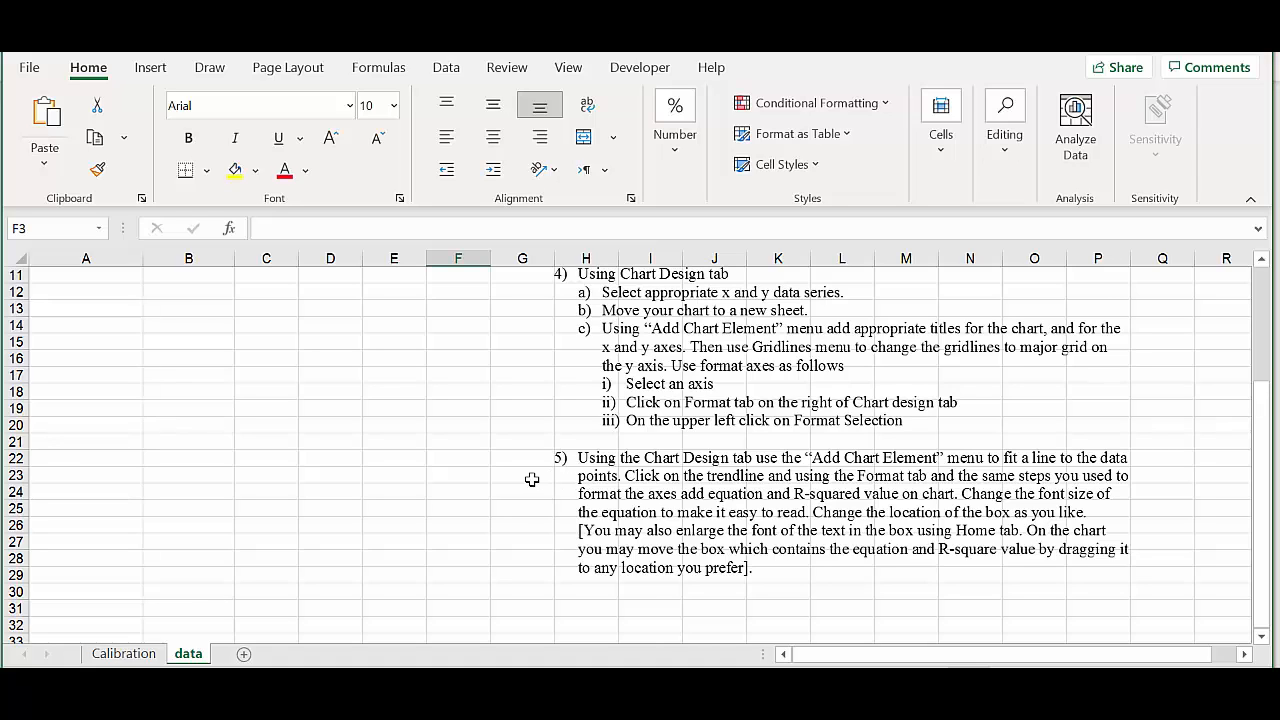
Step: Add a linear trendline to the data points of the scatter chart on the Calibration sheet
click(124, 654)
click(403, 274)
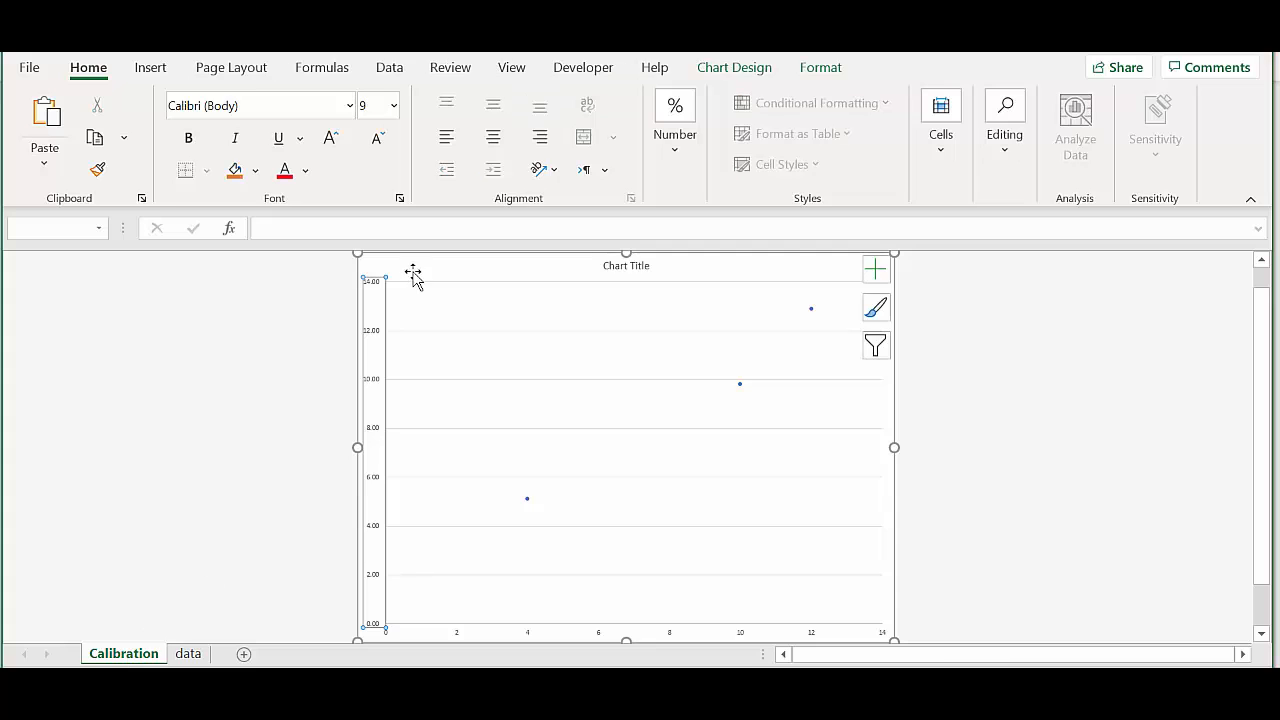
click(751, 67)
click(62, 166)
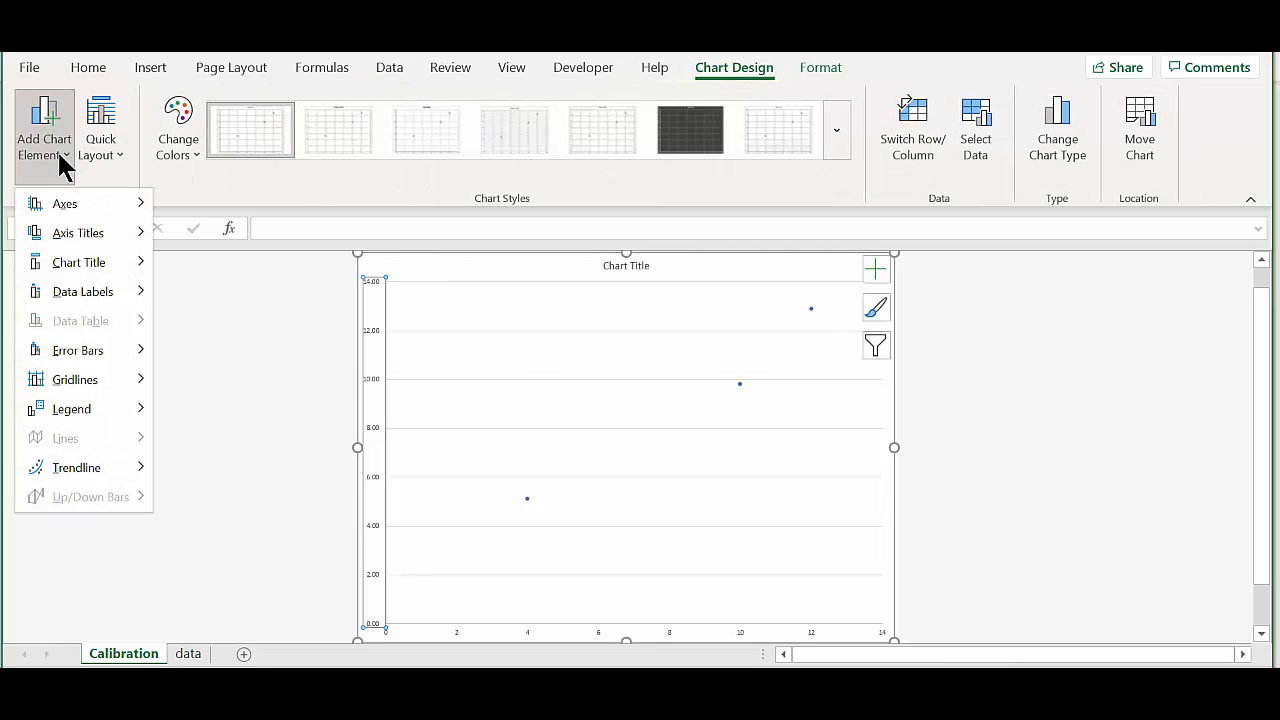
mouse_move(72, 468)
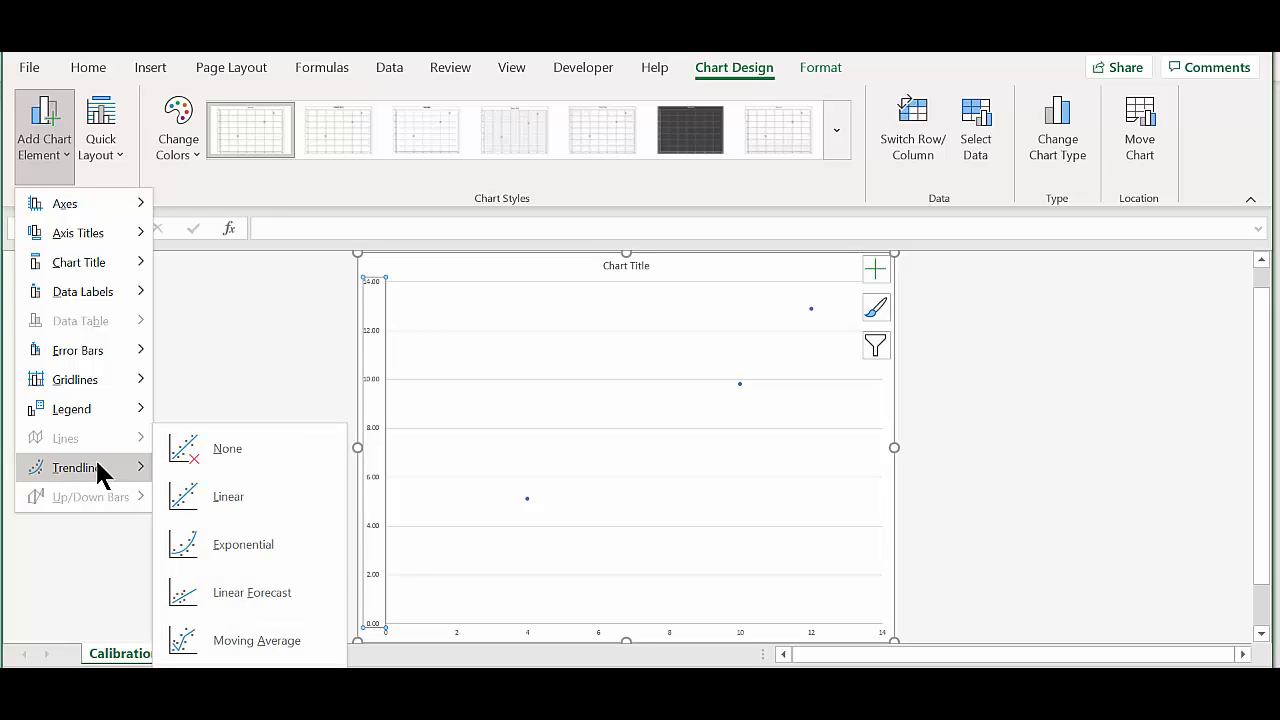
click(236, 500)
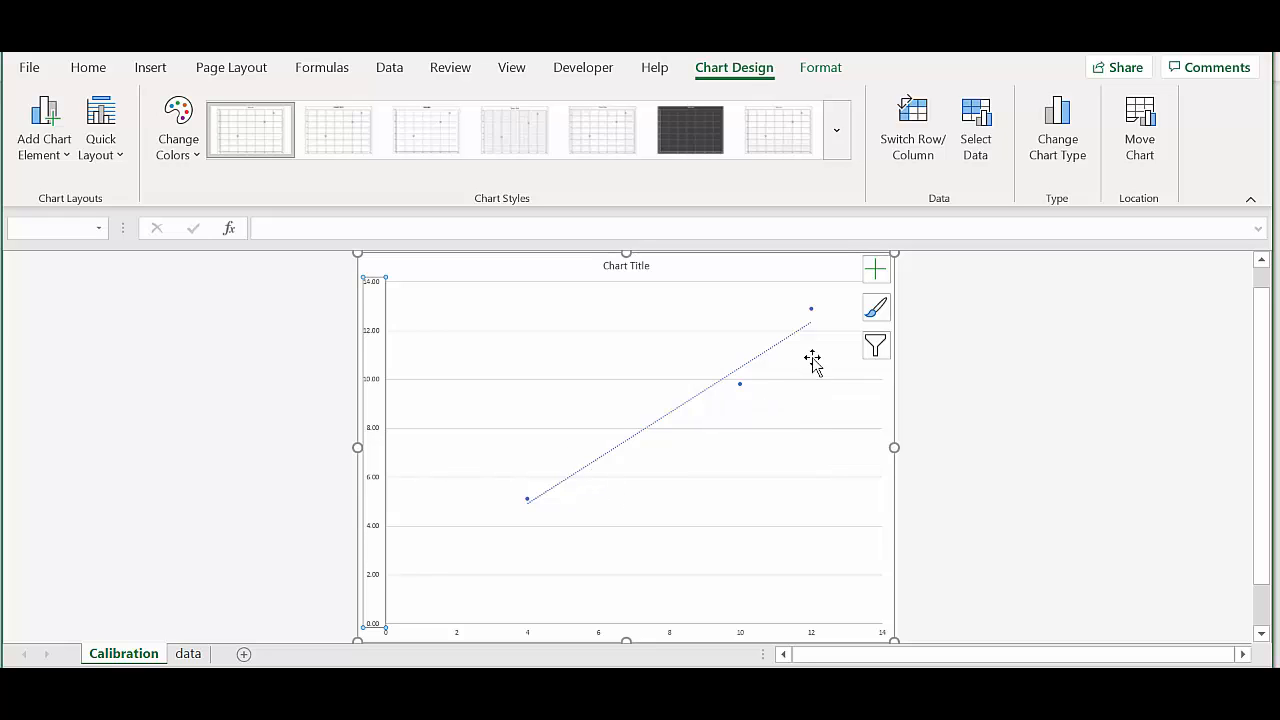
Step: Display the linear trendline's equation and R-squared value on the chart
click(678, 407)
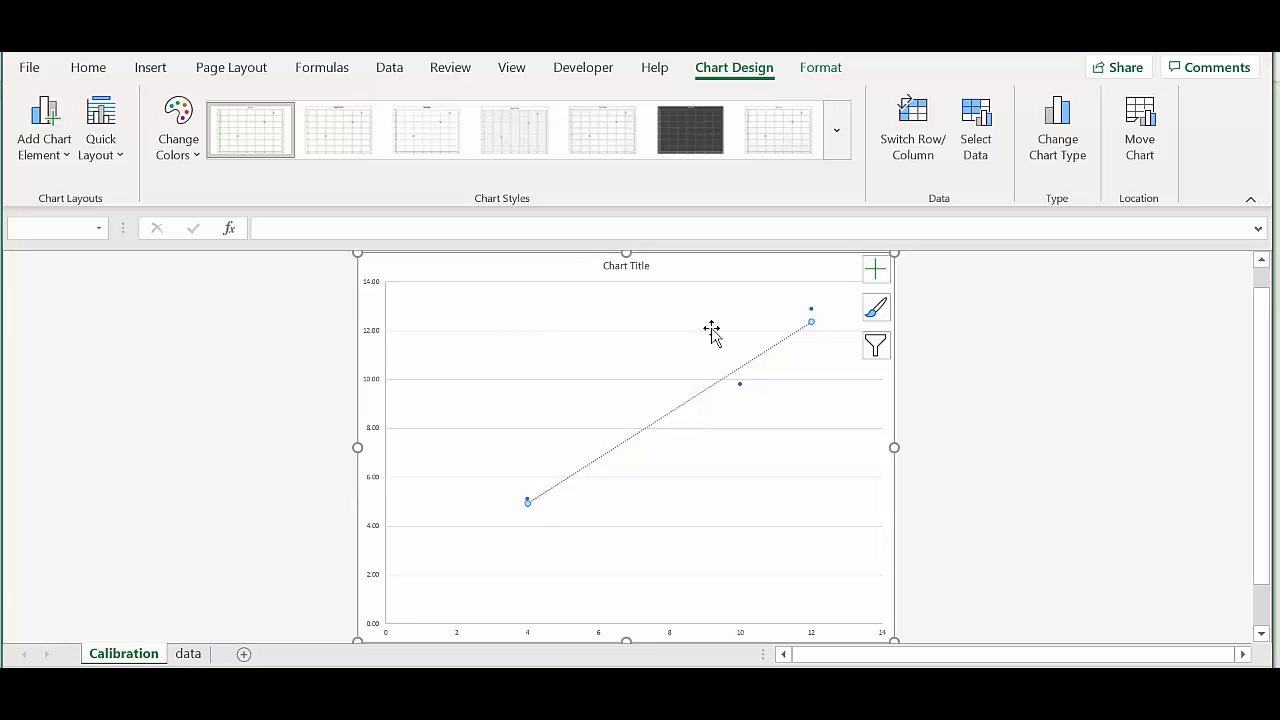
click(815, 68)
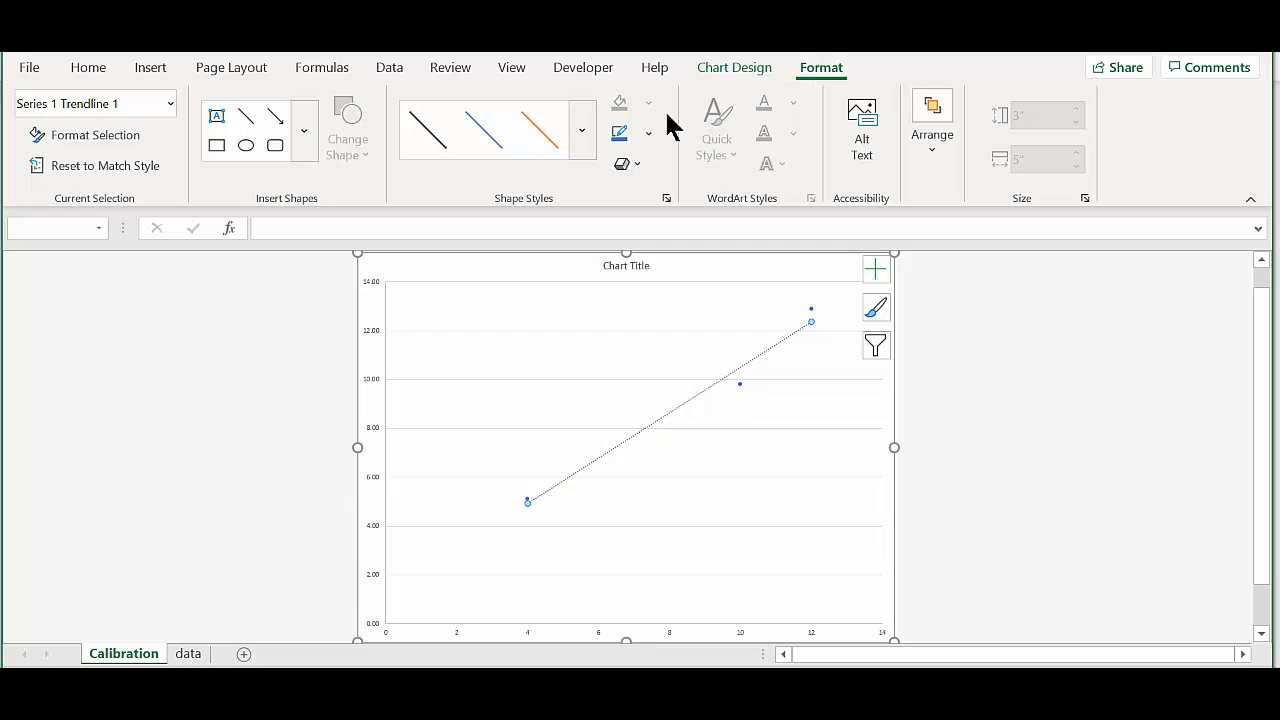
click(96, 137)
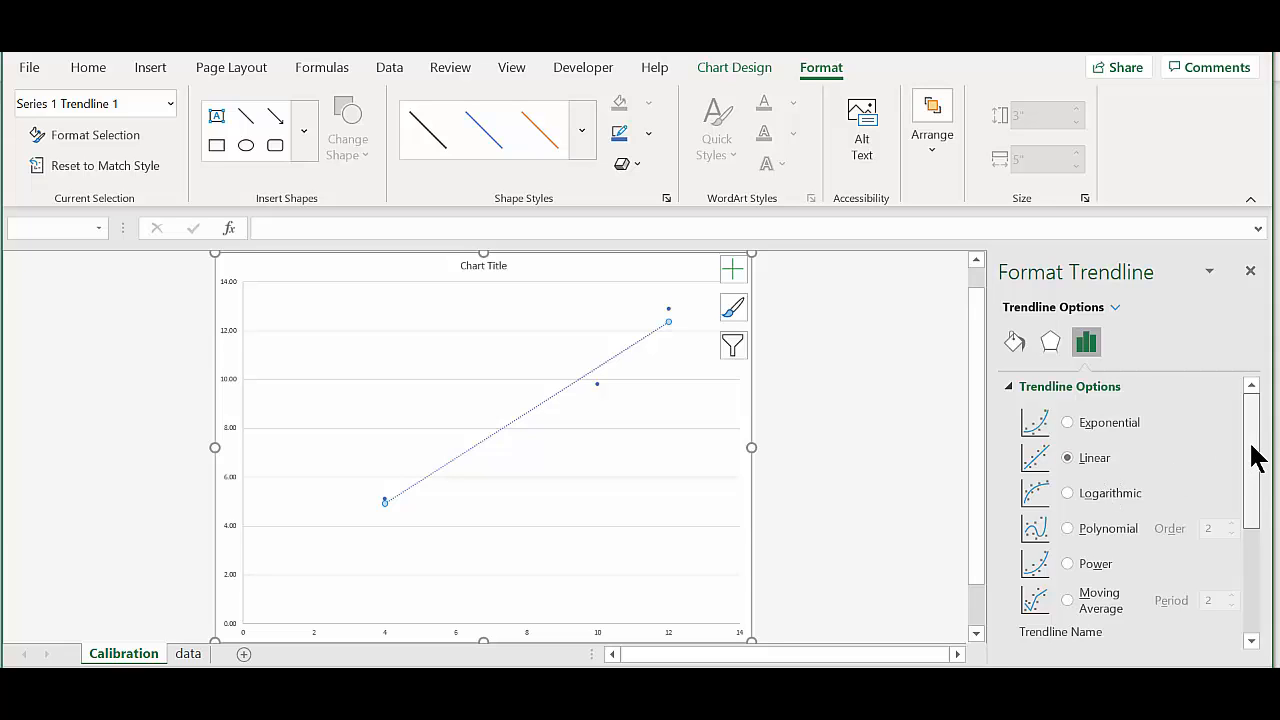
drag(1254, 449, 1257, 571)
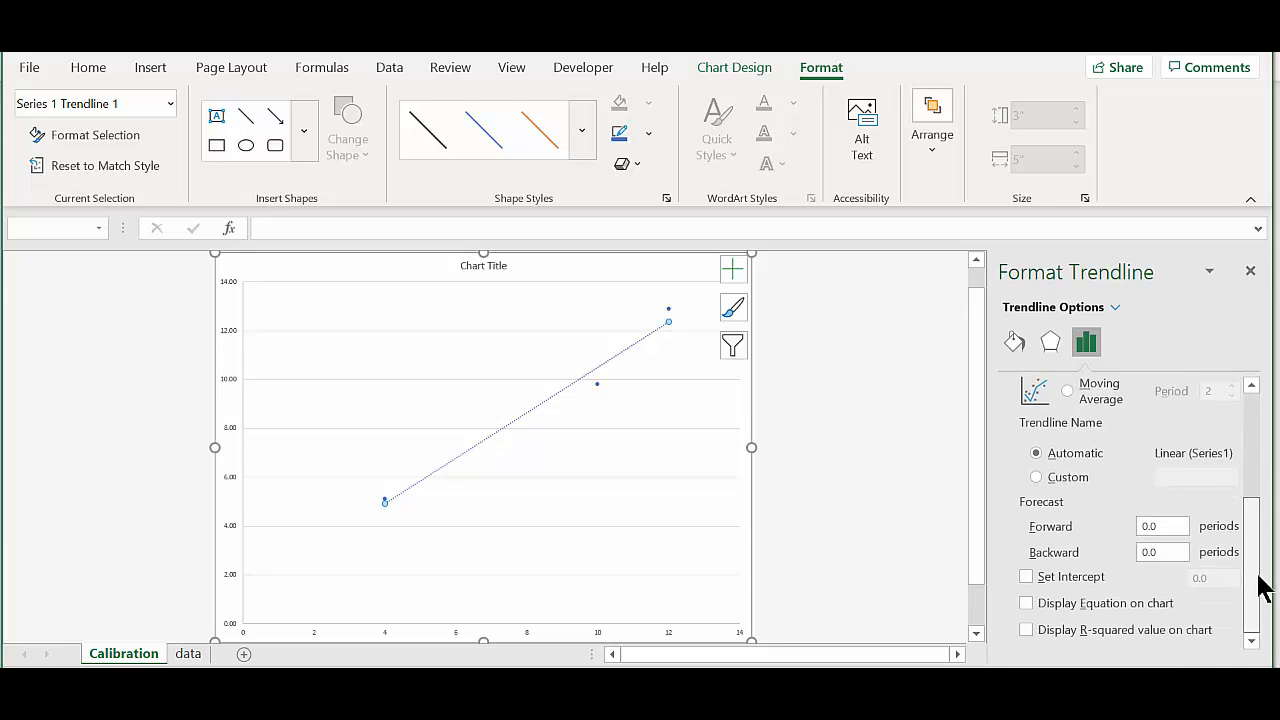
click(1027, 604)
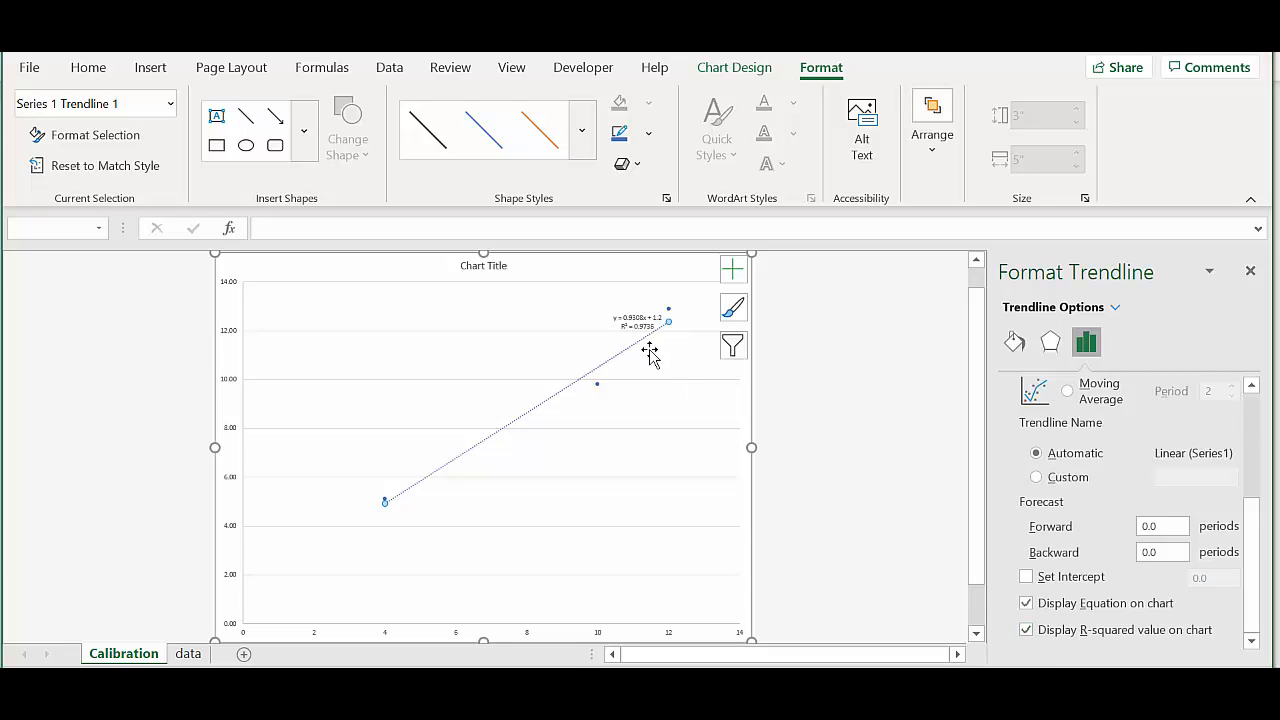
Step: Set the trendline equation label's font size to 20 and move it to the empty area below the trendline
click(634, 322)
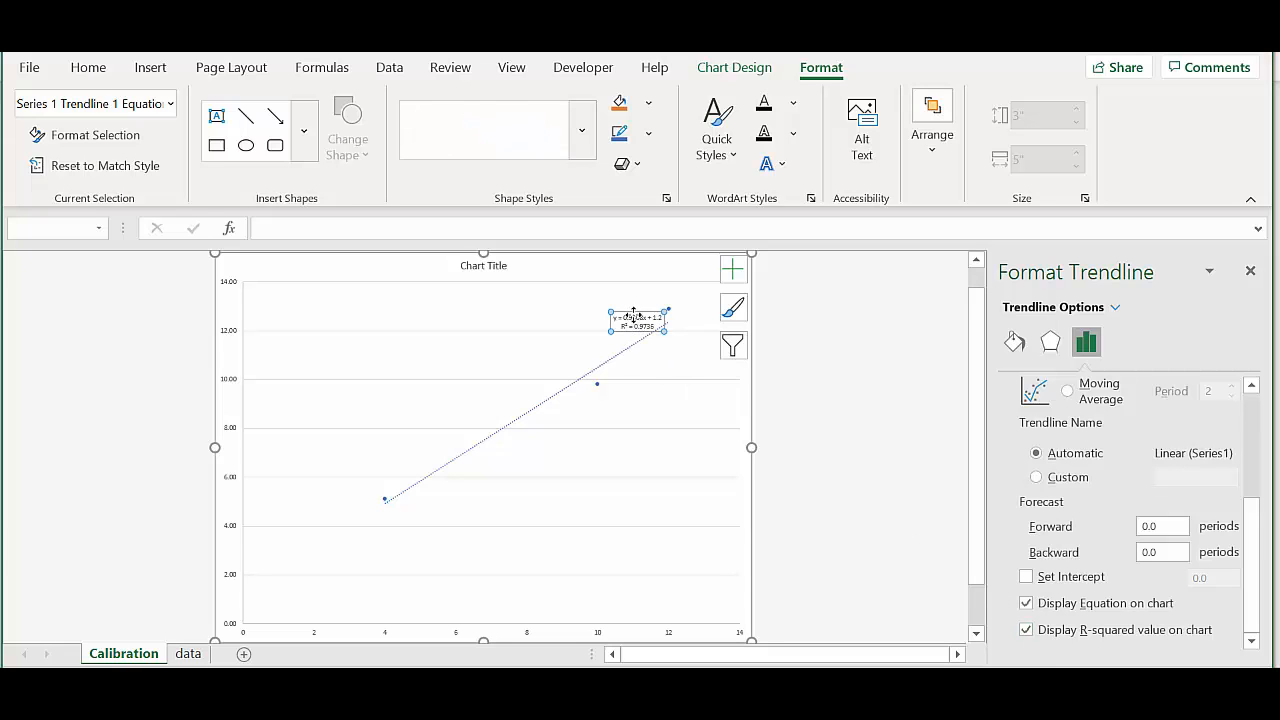
click(88, 70)
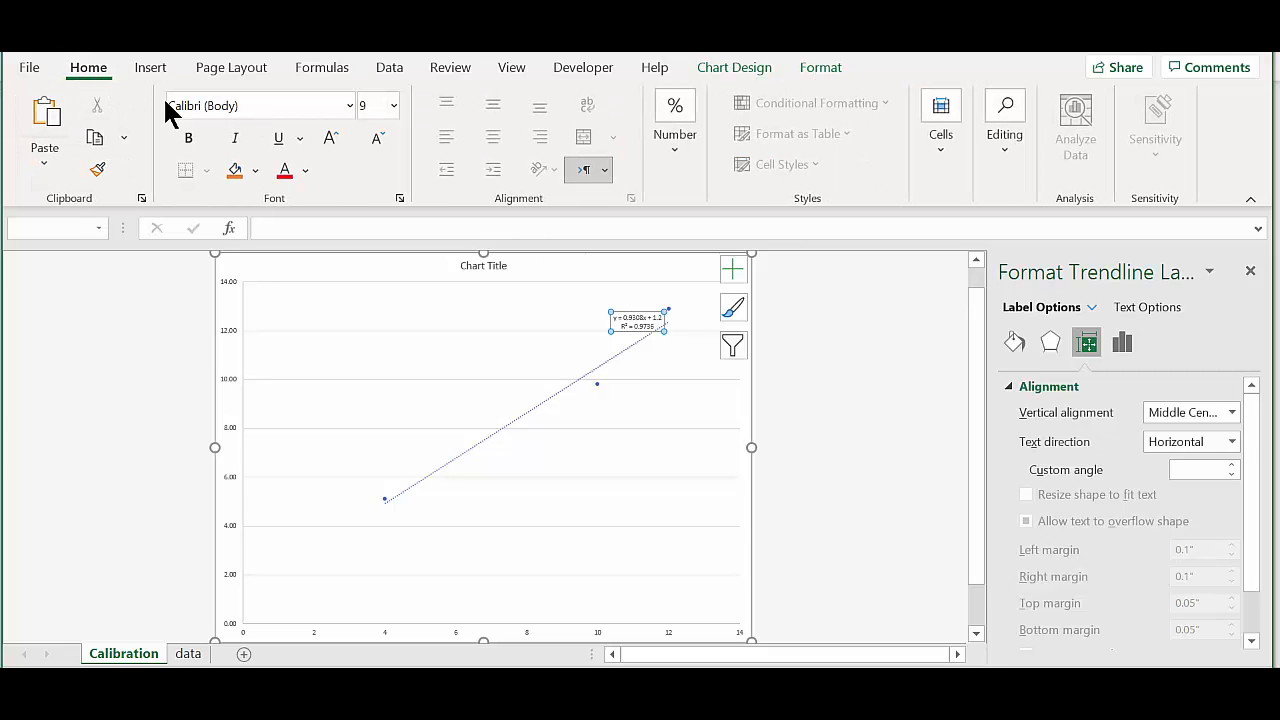
click(394, 106)
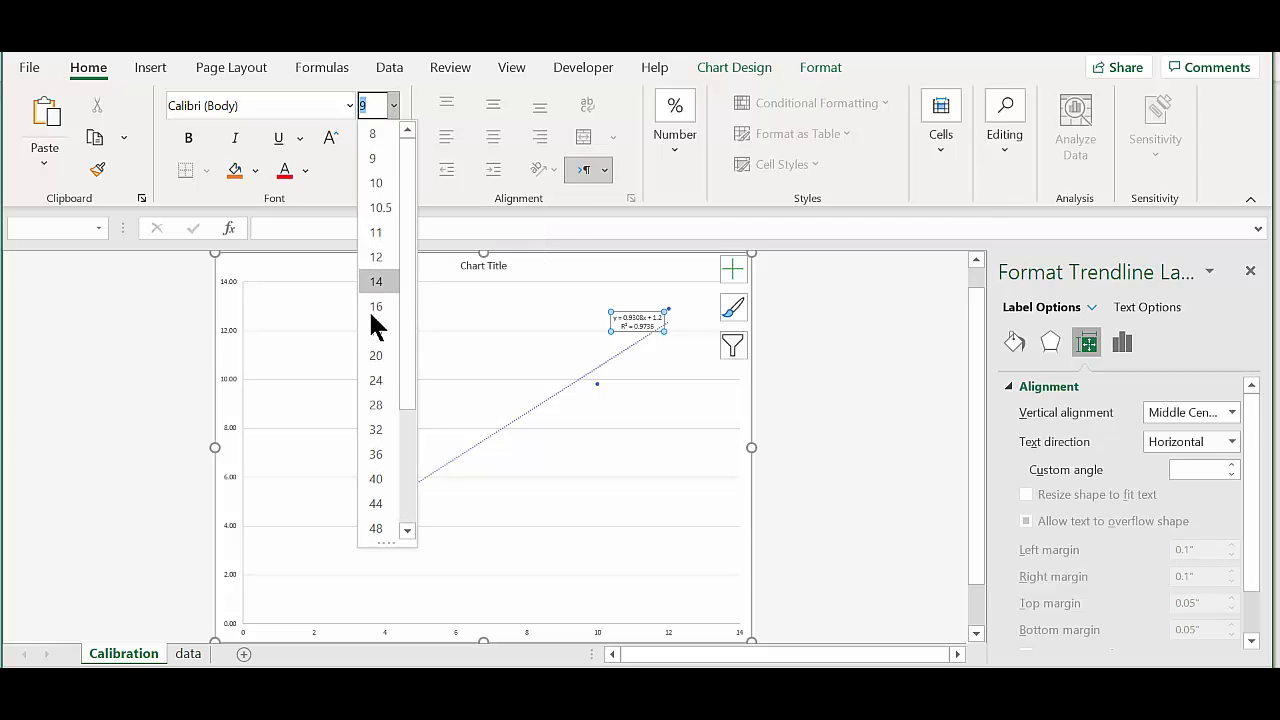
click(372, 352)
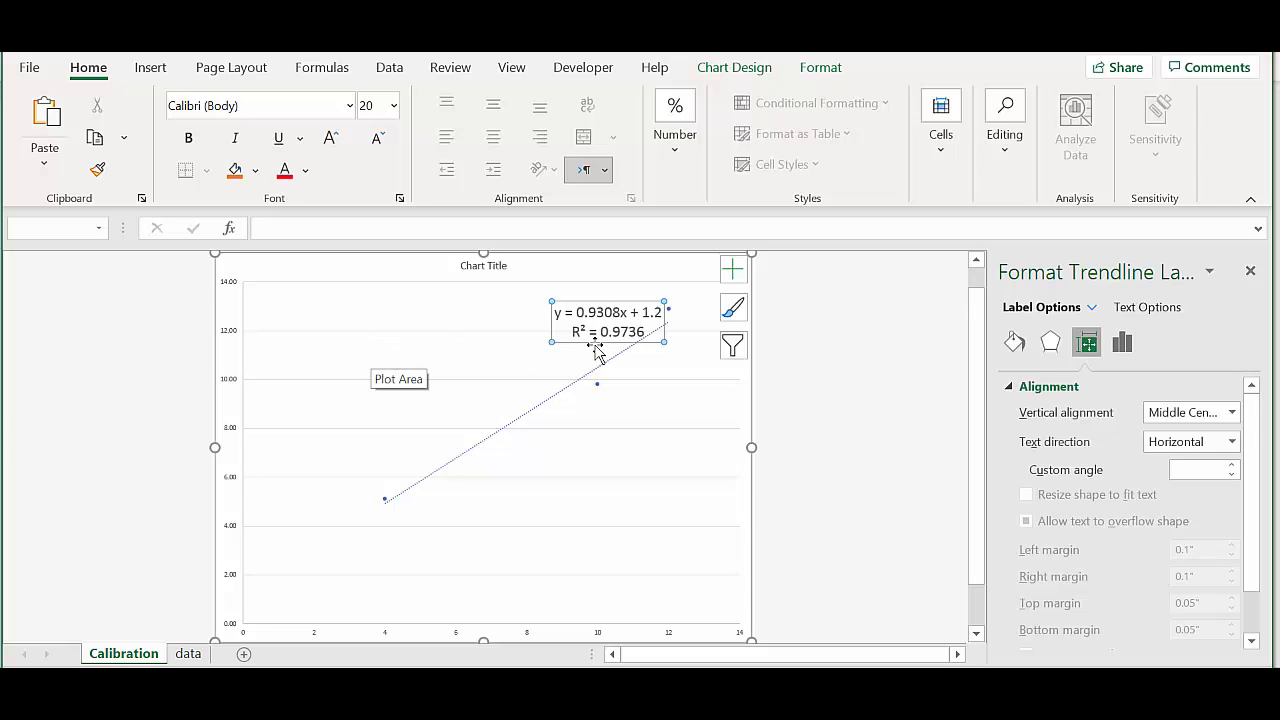
drag(594, 343, 532, 525)
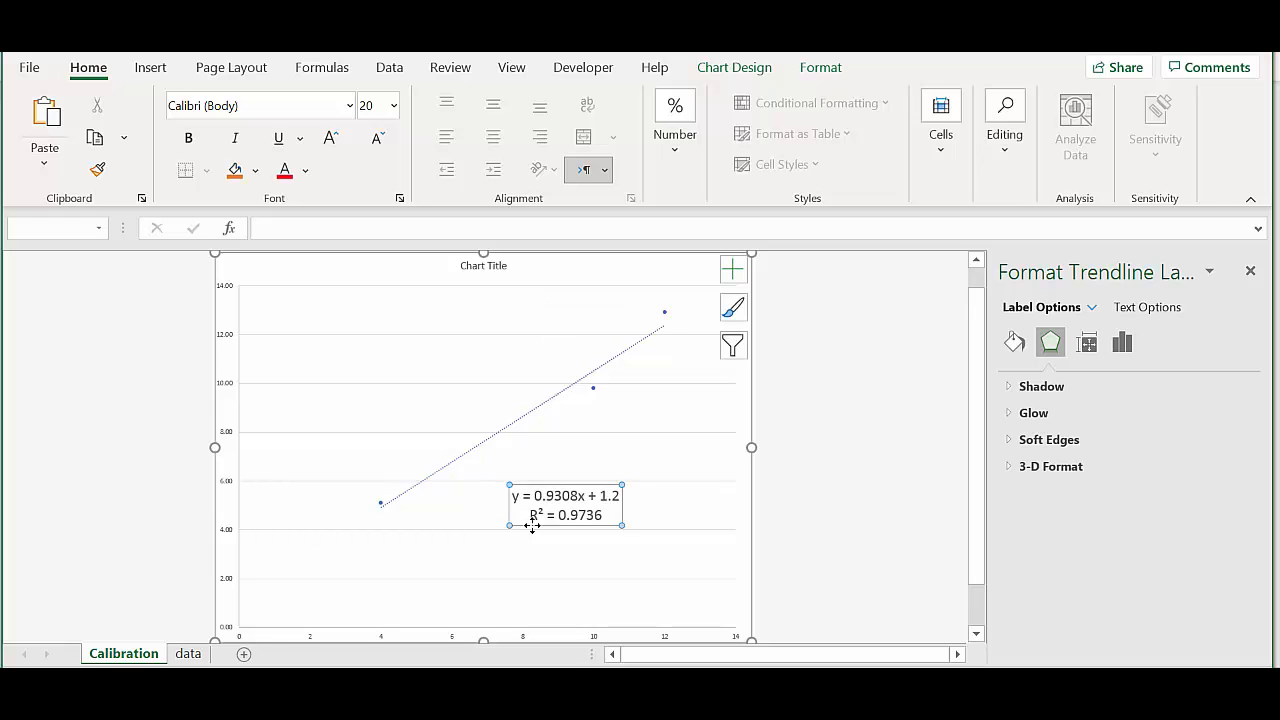